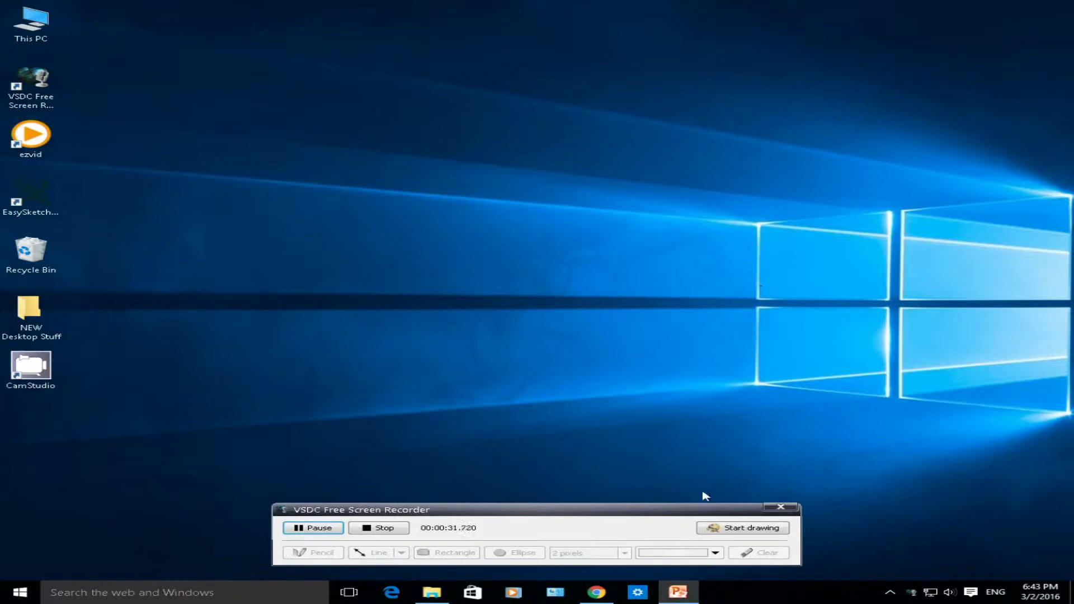
- Bring the PowerPoint window with its blank title slide in front of the screen recorder
click(676, 592)
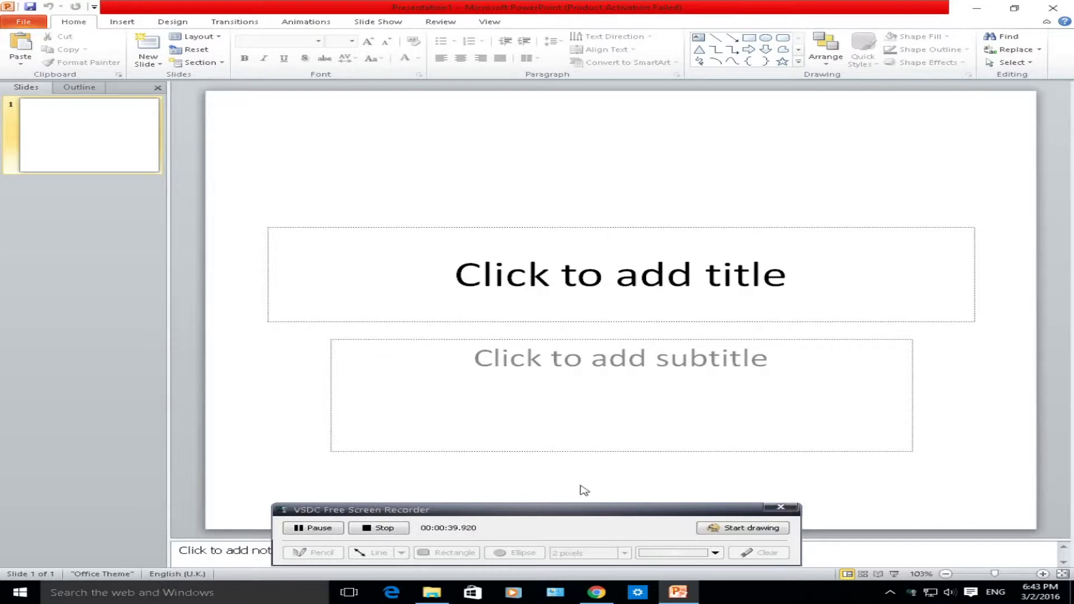
- Add five new Title and Content slides after the title slide
drag(576, 512, 578, 556)
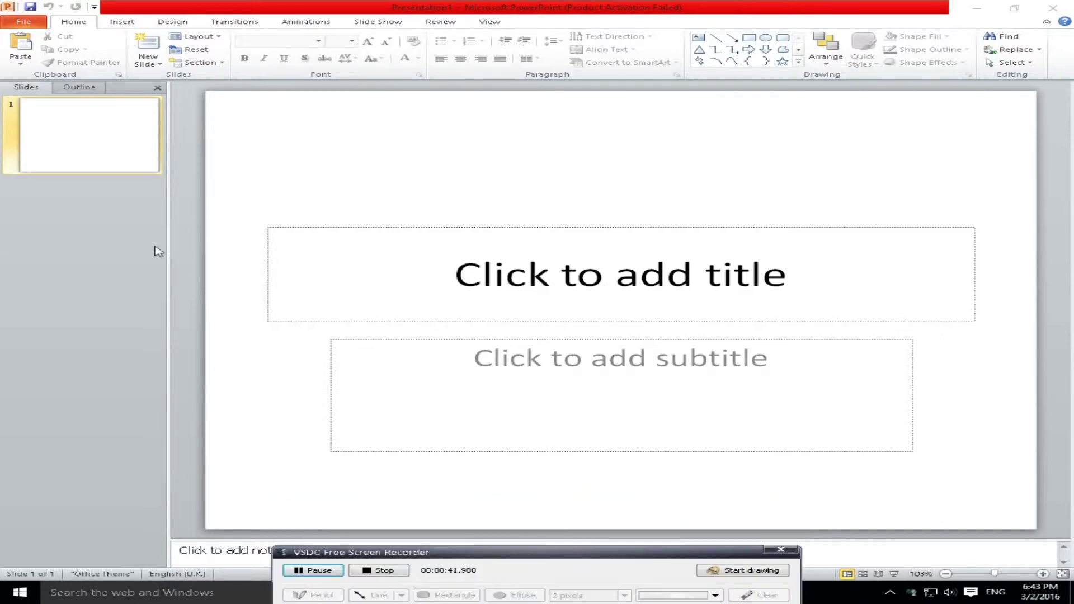
click(113, 194)
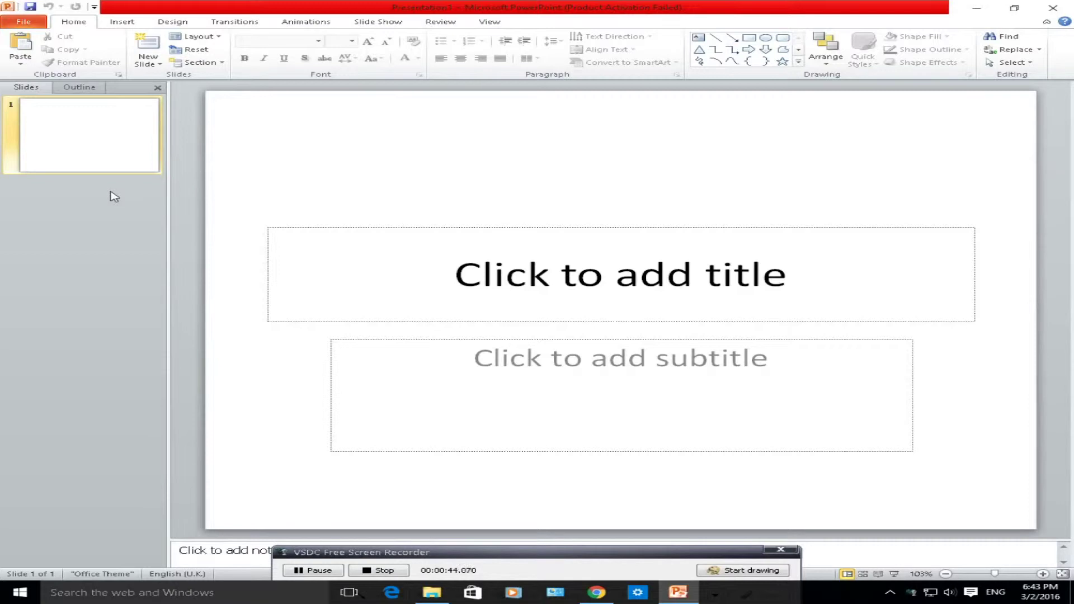
right_click(113, 196)
click(144, 253)
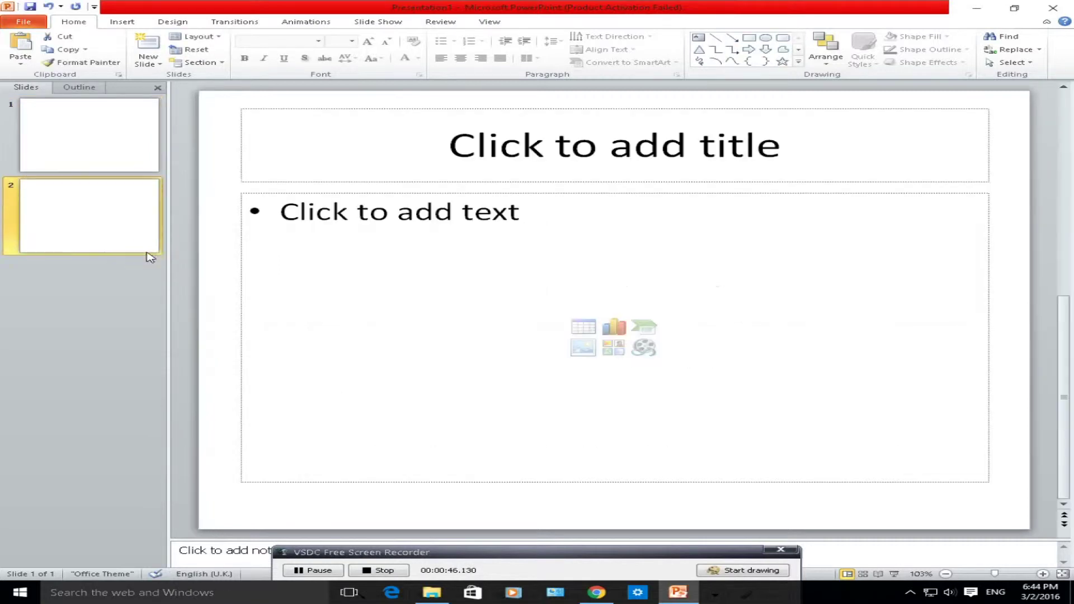
right_click(83, 265)
click(108, 325)
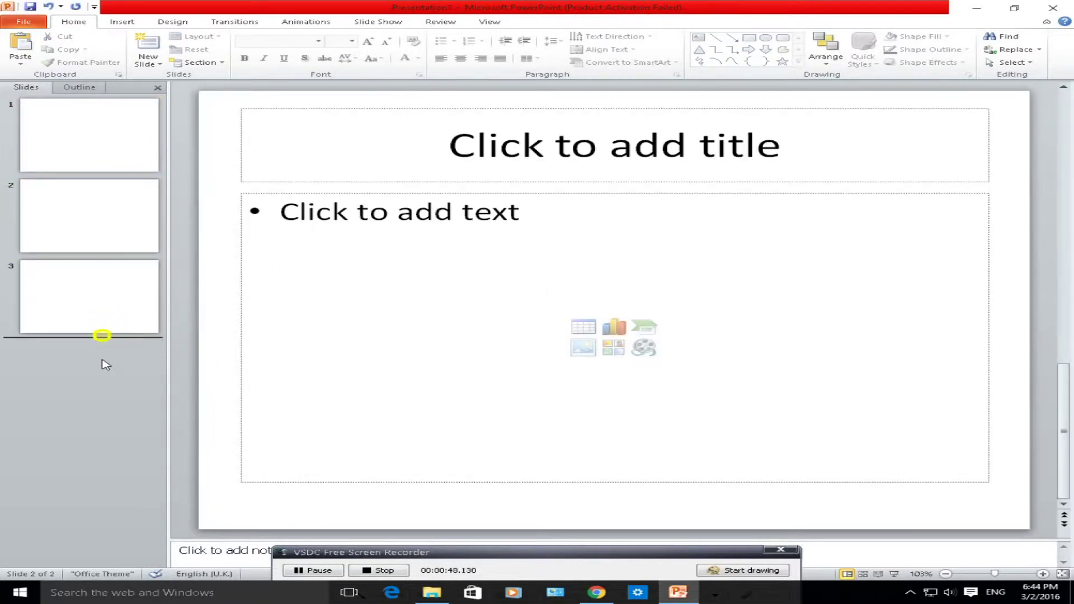
click(105, 350)
key(Return)
key(Return)
key(Return)
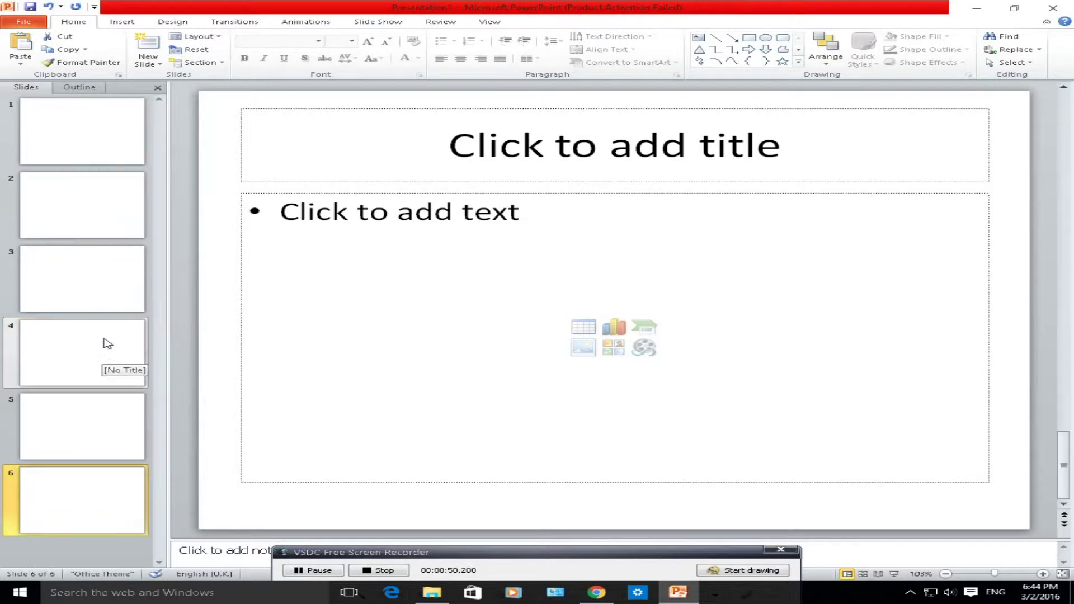
click(124, 160)
- Review slides 1 and 2, try the Outline view, and return to slide 1
click(113, 213)
click(470, 274)
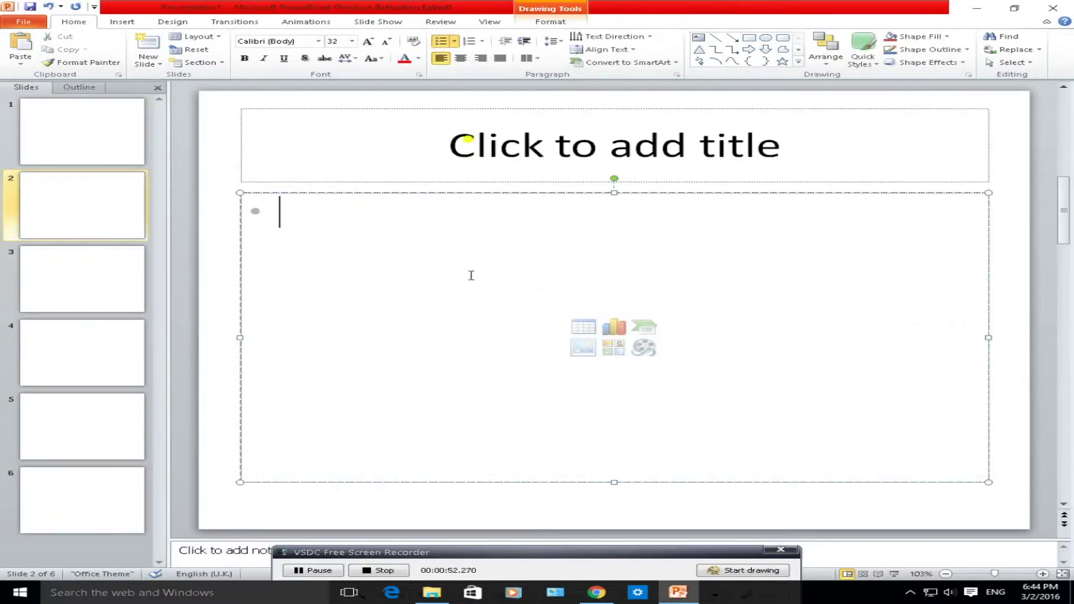
click(80, 169)
click(84, 162)
click(395, 250)
click(503, 364)
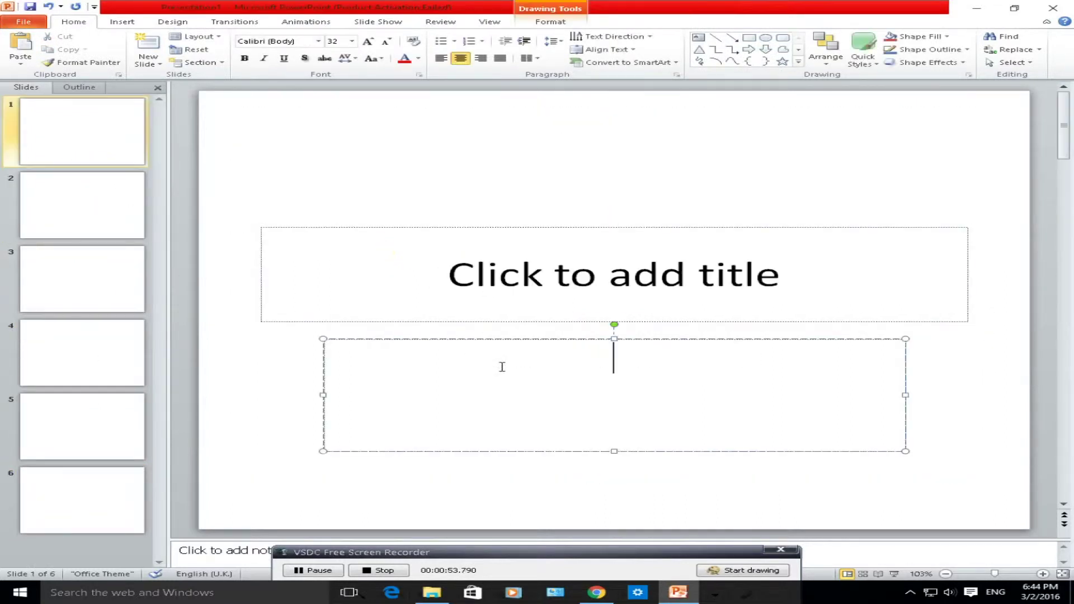
click(76, 205)
click(79, 87)
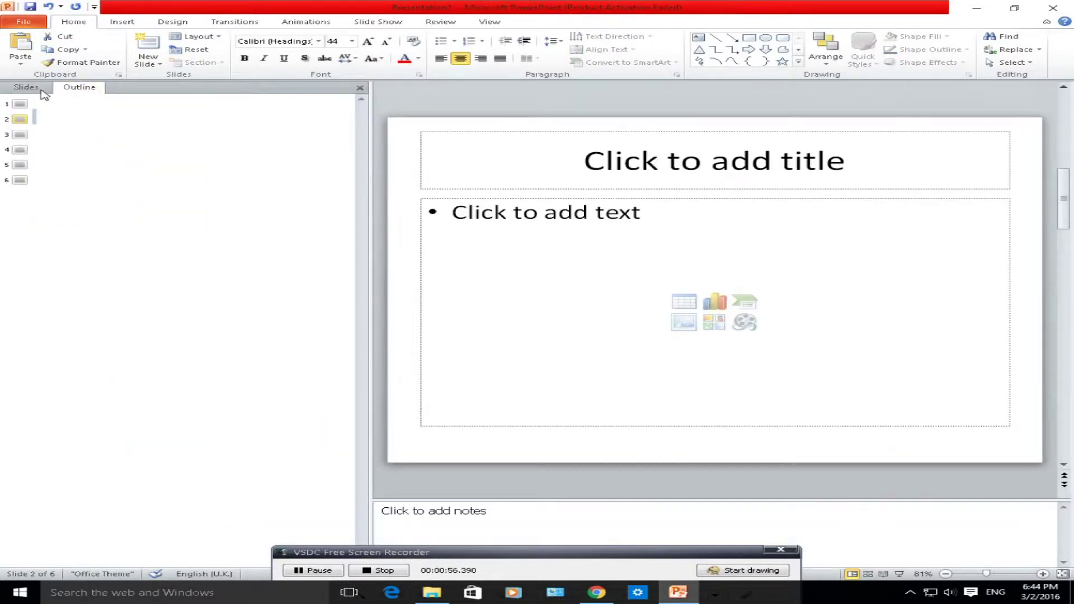
click(35, 87)
click(73, 132)
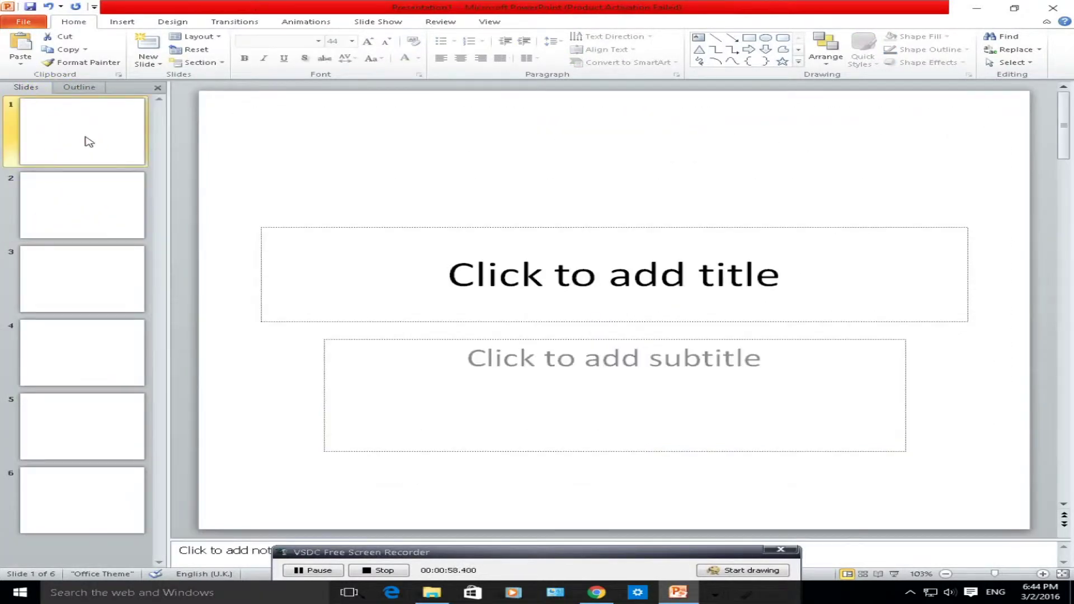
click(95, 147)
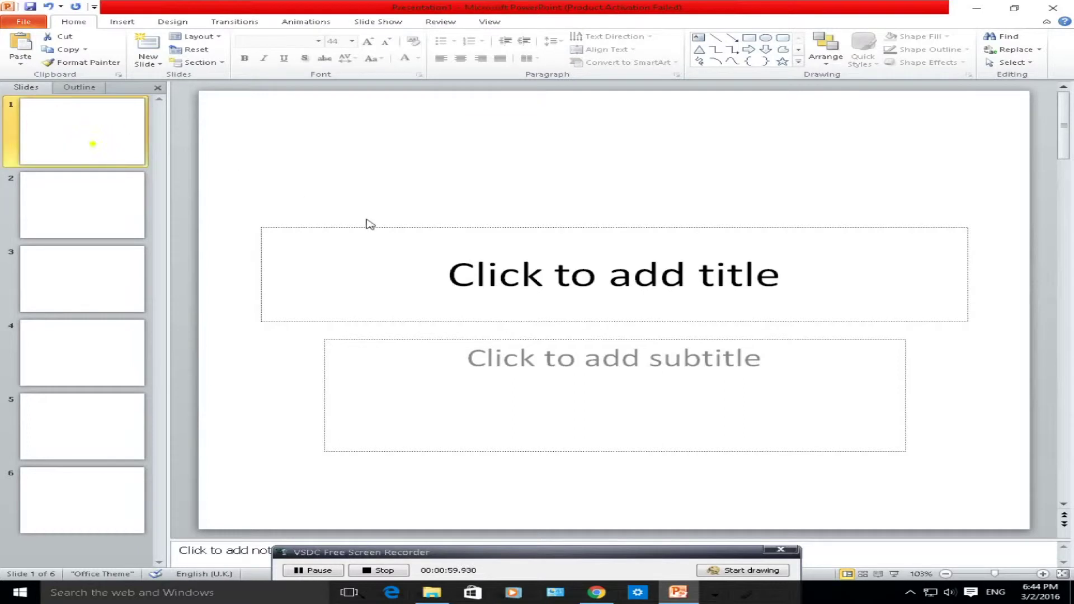
- Type 'Fdg;df;lgkdf;lgk' as slide 1's title and 'fgdgdfg' as its subtitle
click(455, 268)
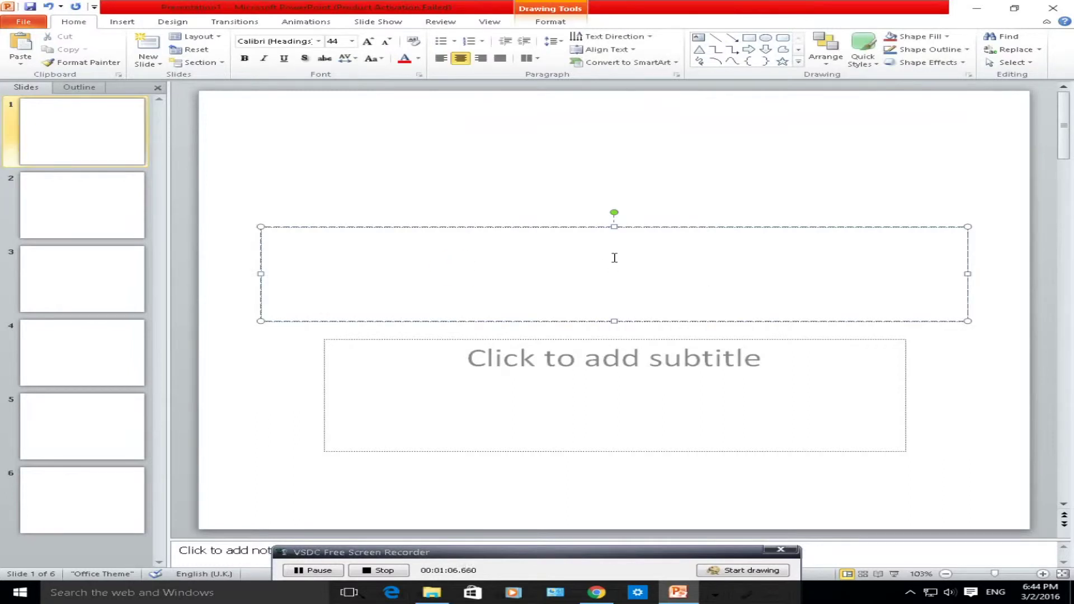
text(Fdg;df;lgkdf;lgk)
click(725, 346)
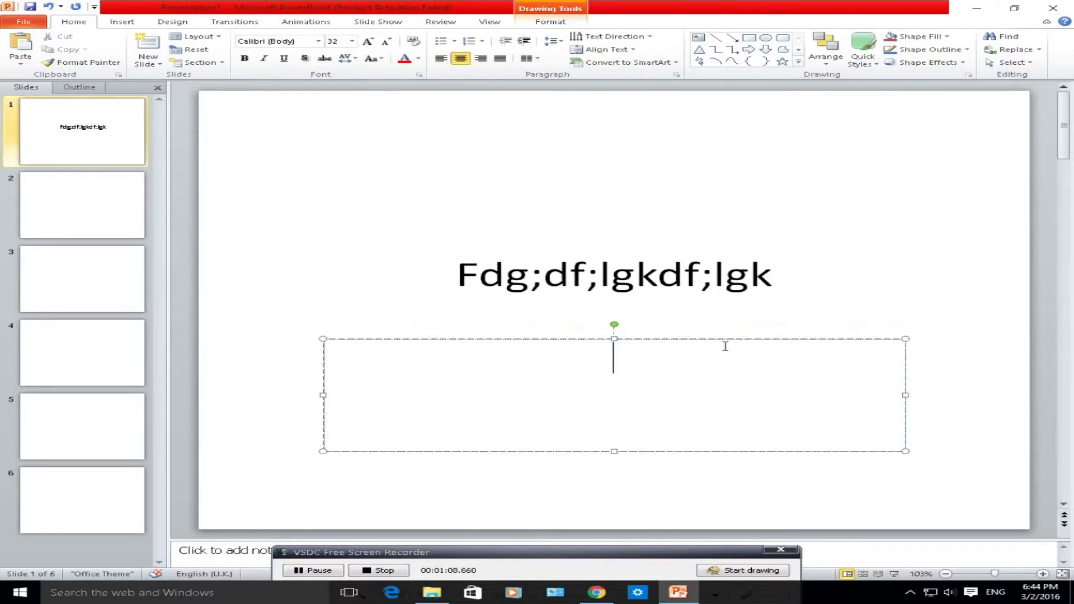
text(fgdgdfg)
- Put the title in 01 Digitall and make the subtitle red Calibri
drag(782, 280, 408, 286)
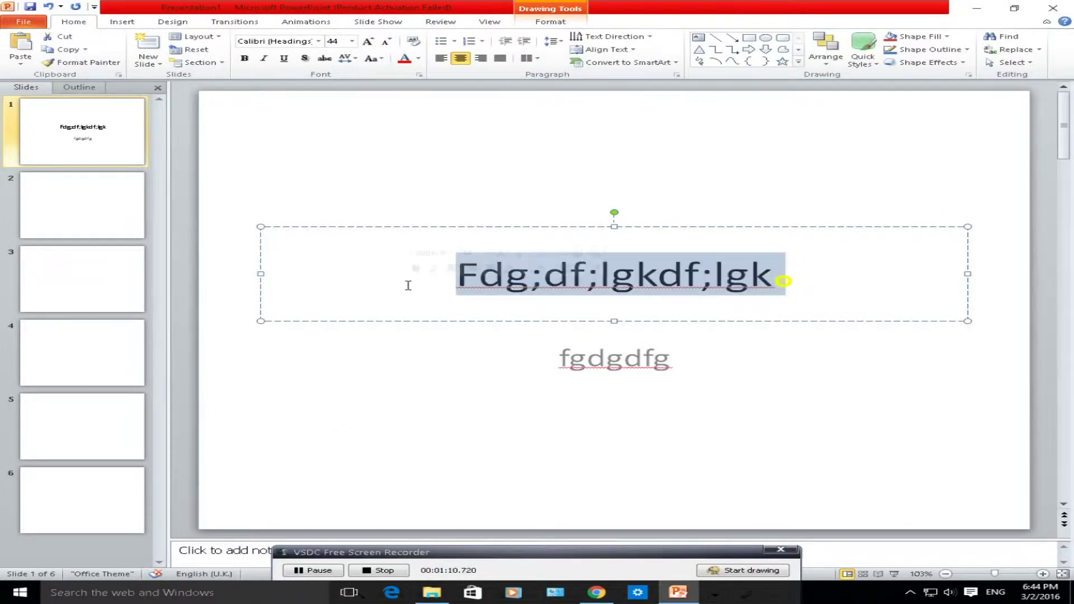
click(319, 41)
click(308, 119)
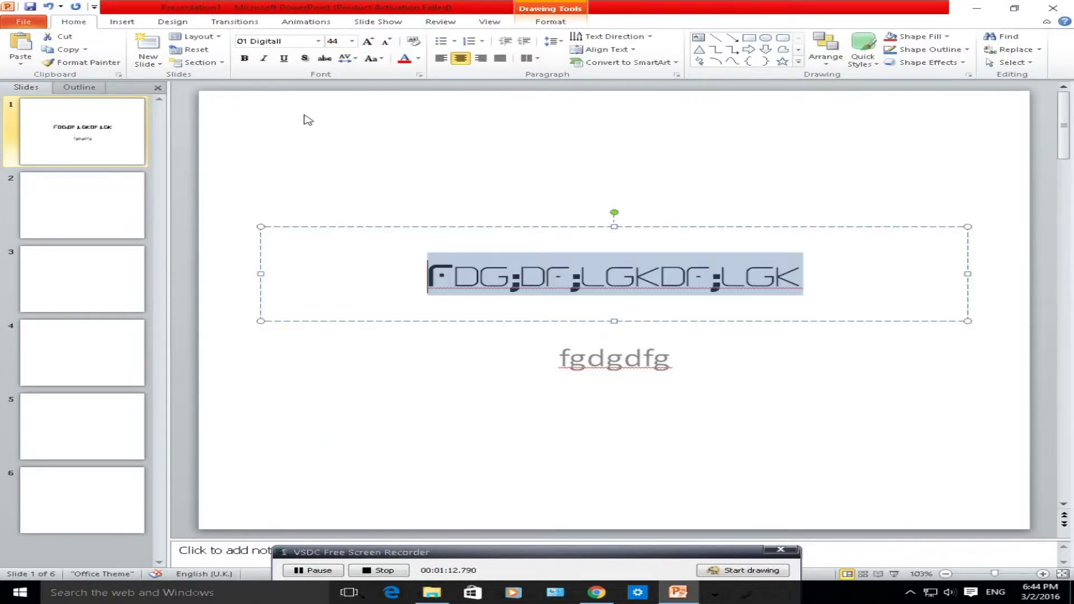
drag(557, 358, 679, 360)
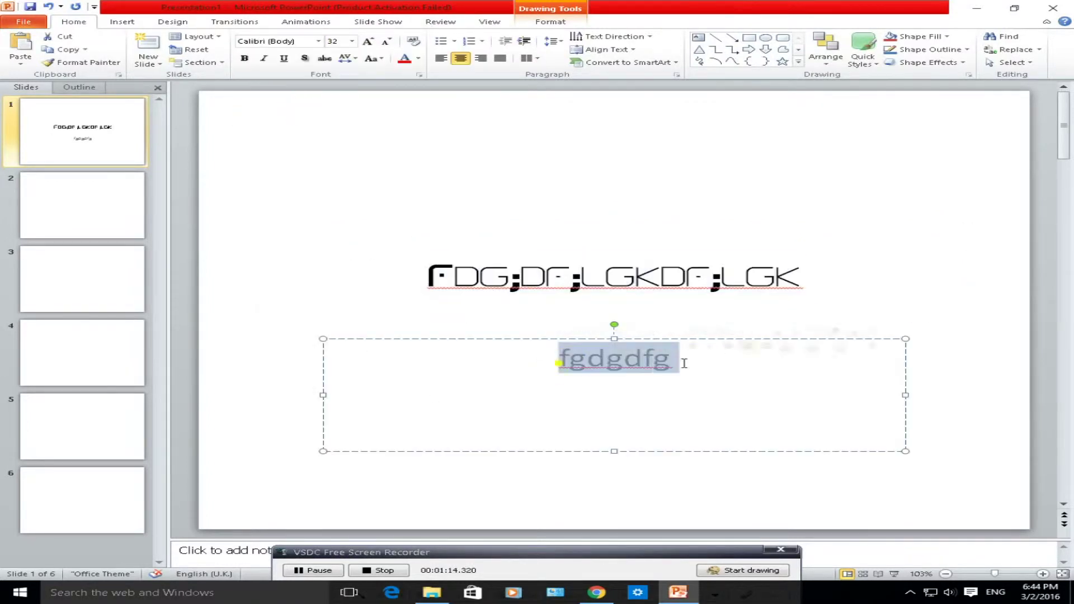
click(404, 59)
click(318, 41)
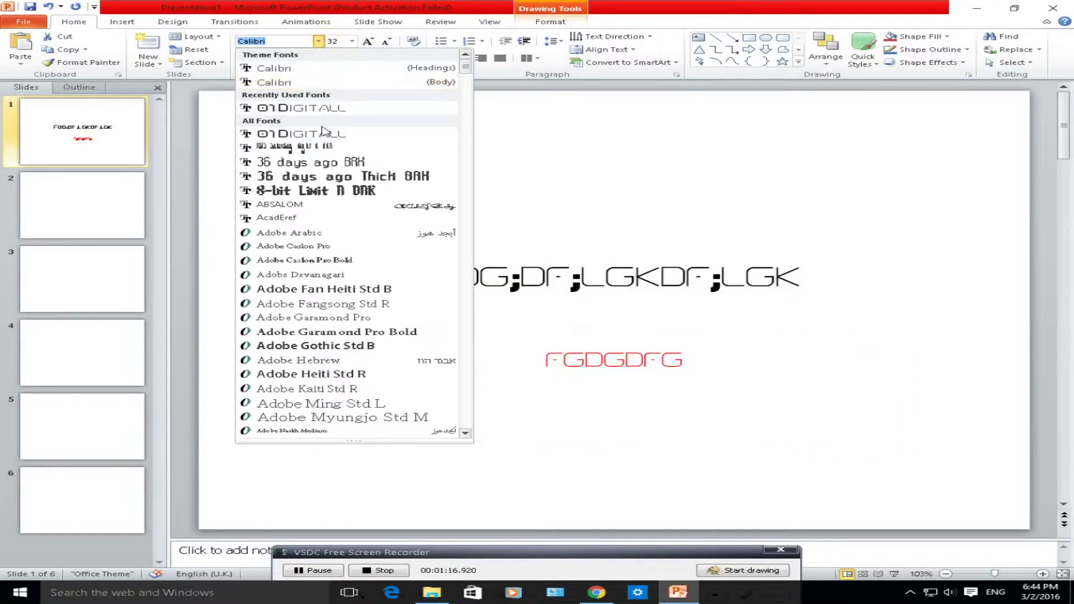
click(307, 82)
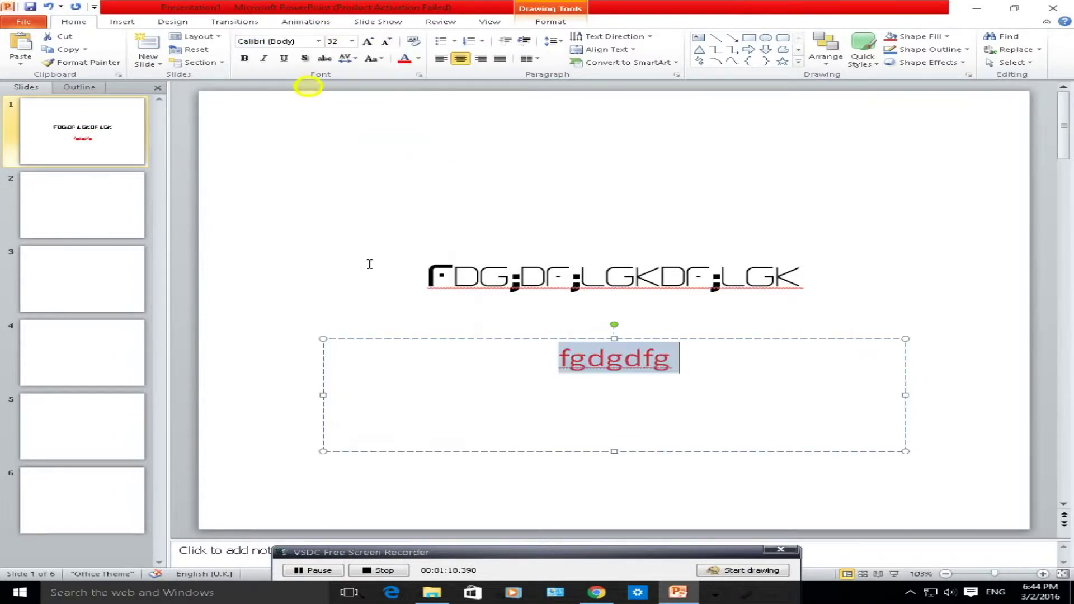
click(31, 189)
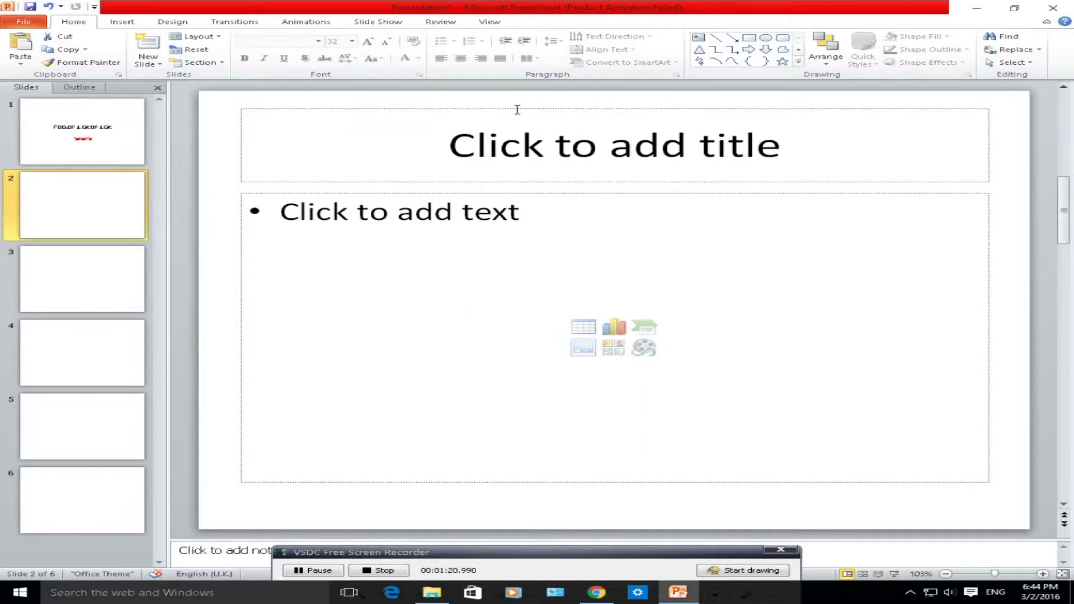
- Title slide 2 'DFGDFGDF' in 01 Digitall and add the bullet 'fgdfgdfgdgd'
click(453, 148)
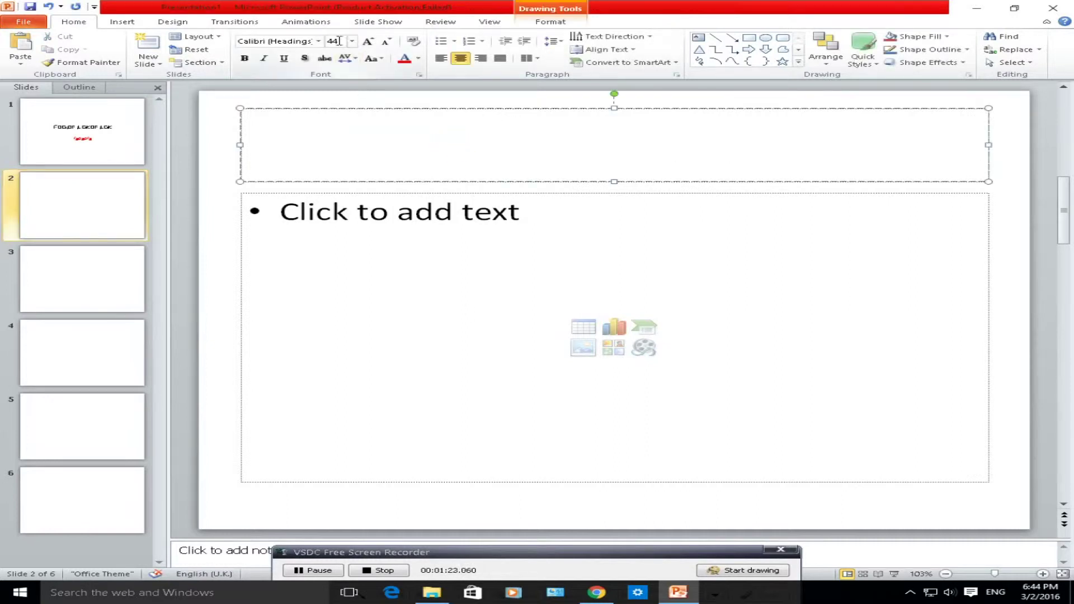
click(318, 41)
click(307, 104)
click(438, 219)
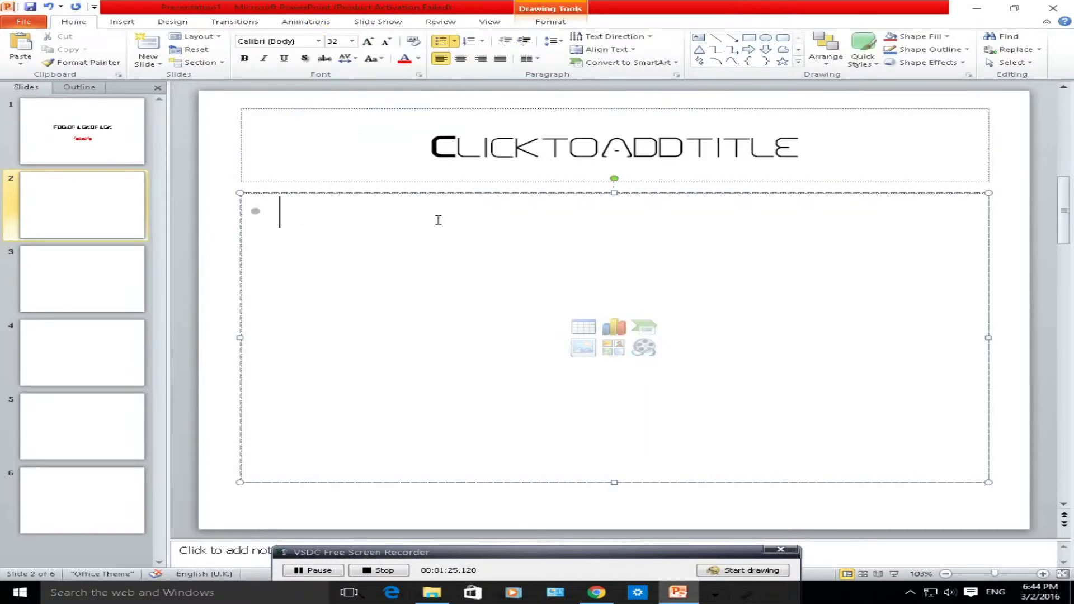
click(568, 148)
click(524, 218)
click(561, 149)
text(DFG)
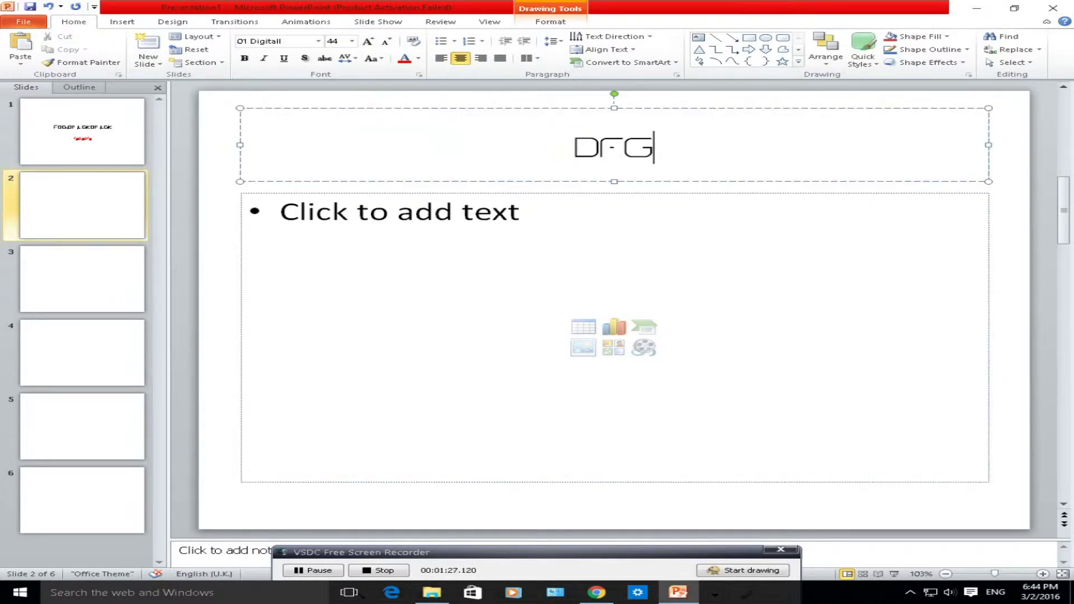
text(DFGDF)
click(558, 214)
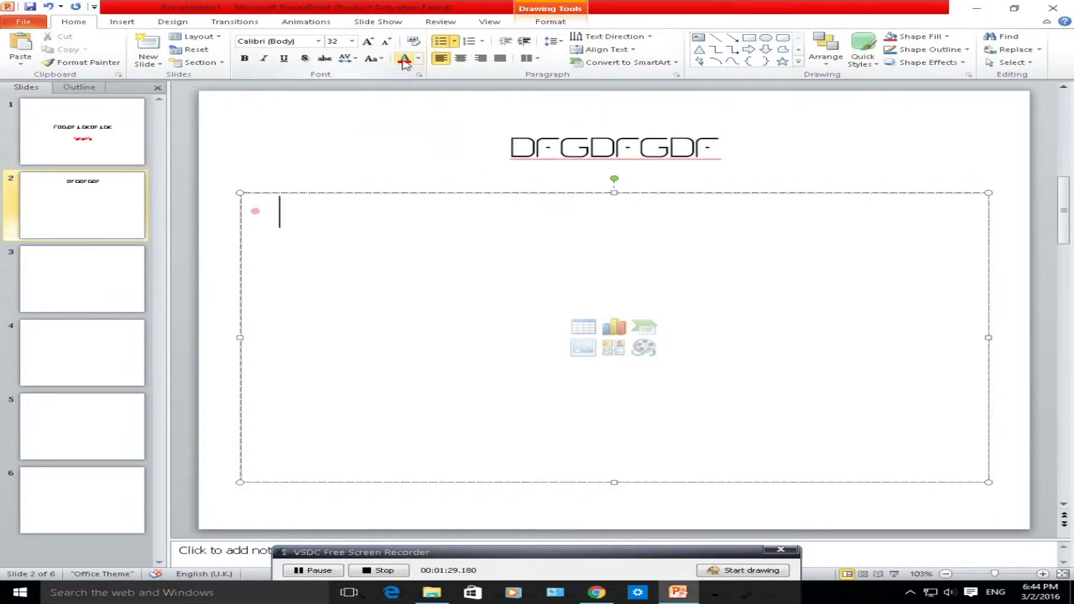
text(fgdfgdfgdgd)
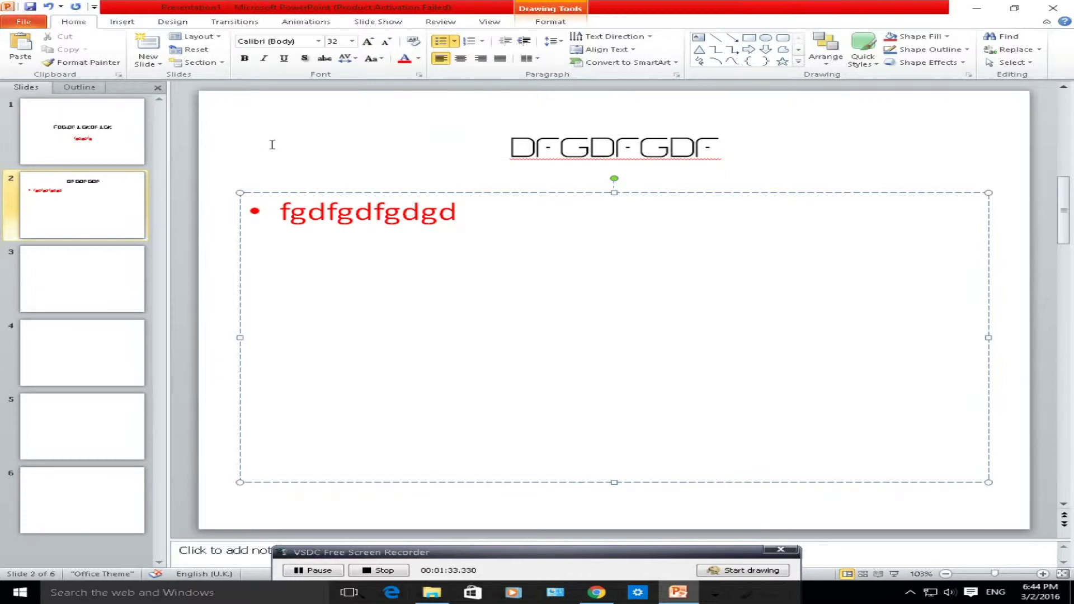
- Draw a blue rectangle in the top-right corner of slide 1
click(121, 23)
click(231, 45)
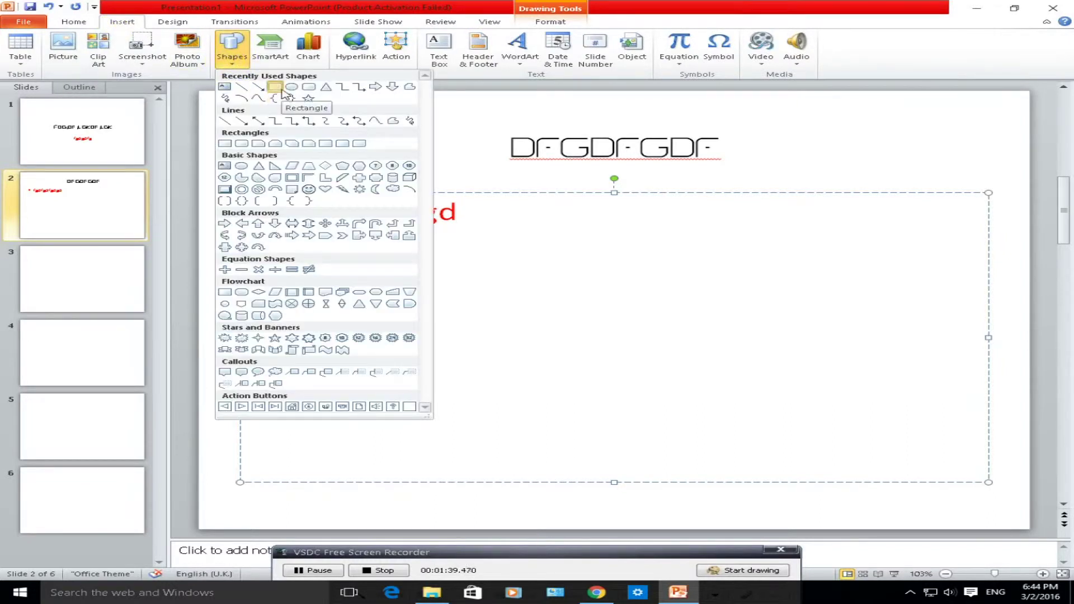
click(276, 88)
click(131, 145)
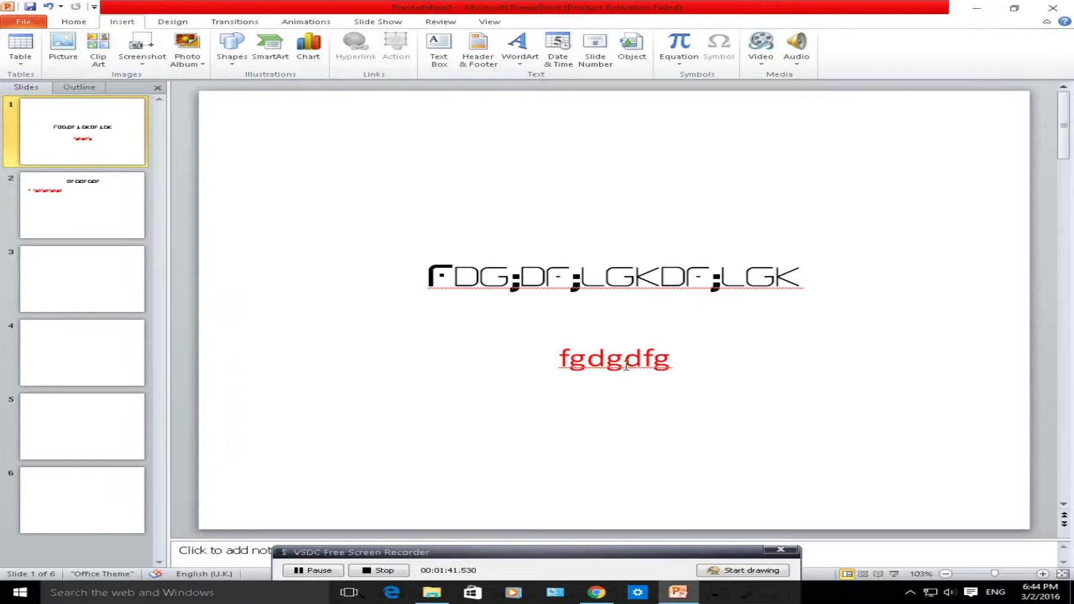
click(232, 56)
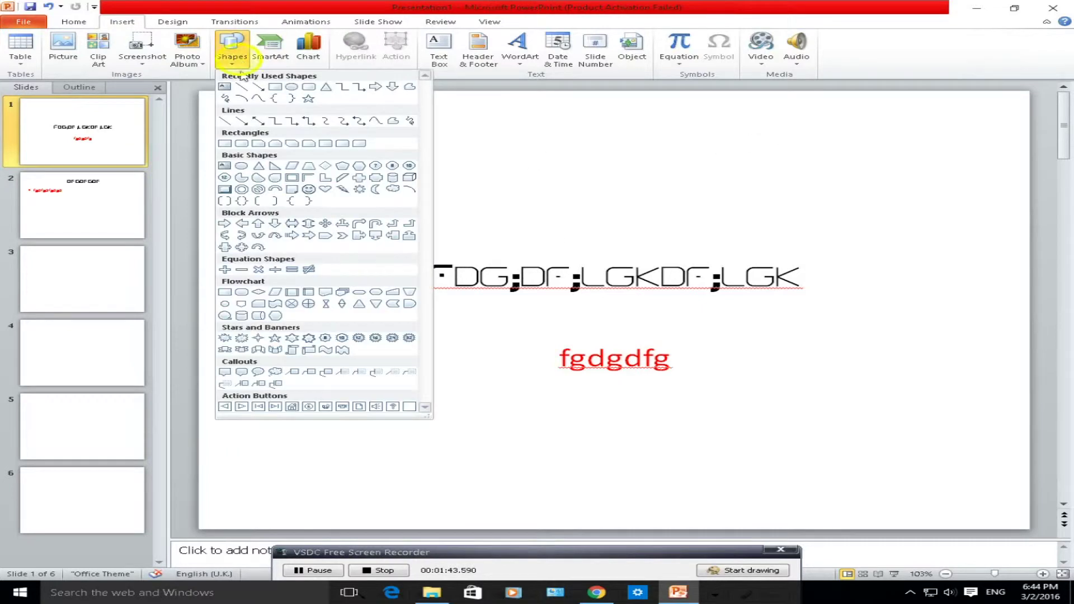
click(274, 88)
drag(863, 114, 968, 169)
- Copy the rectangle and paste it into slide 2's top-right corner
click(88, 220)
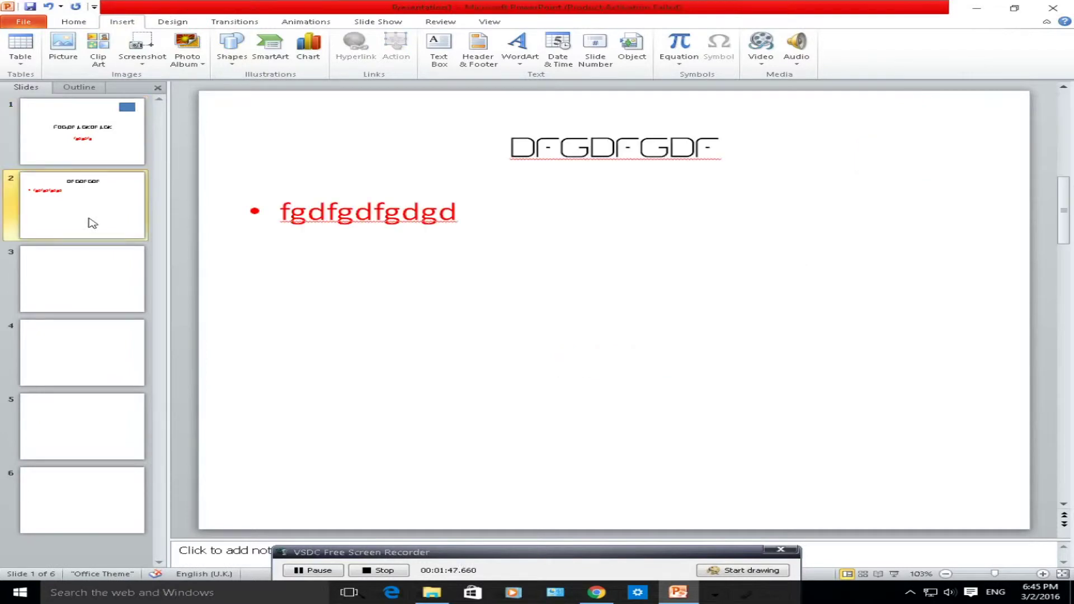
click(93, 135)
click(893, 161)
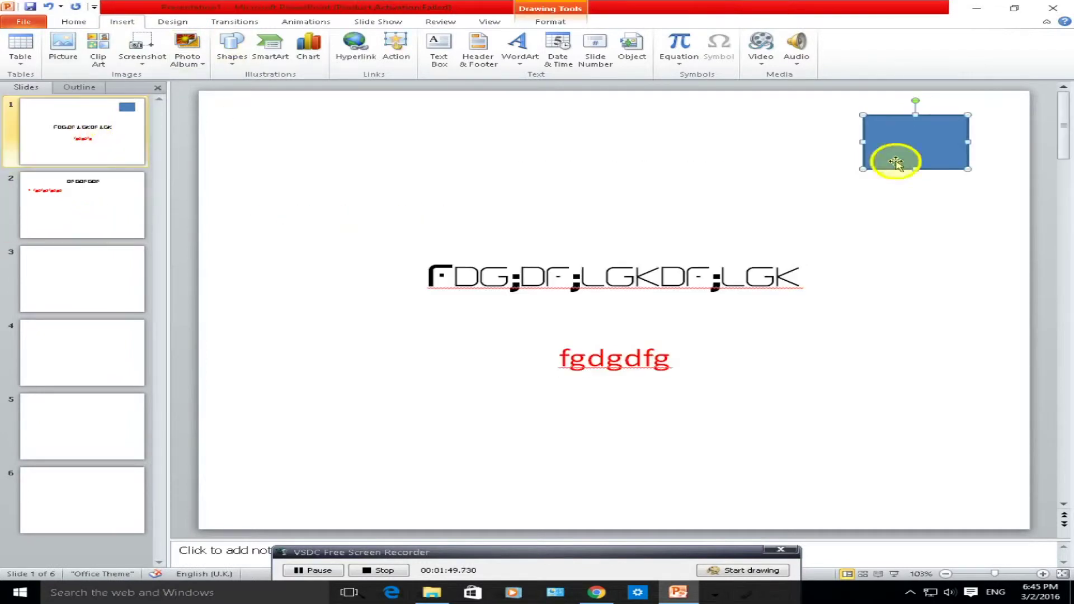
right_click(895, 162)
click(917, 187)
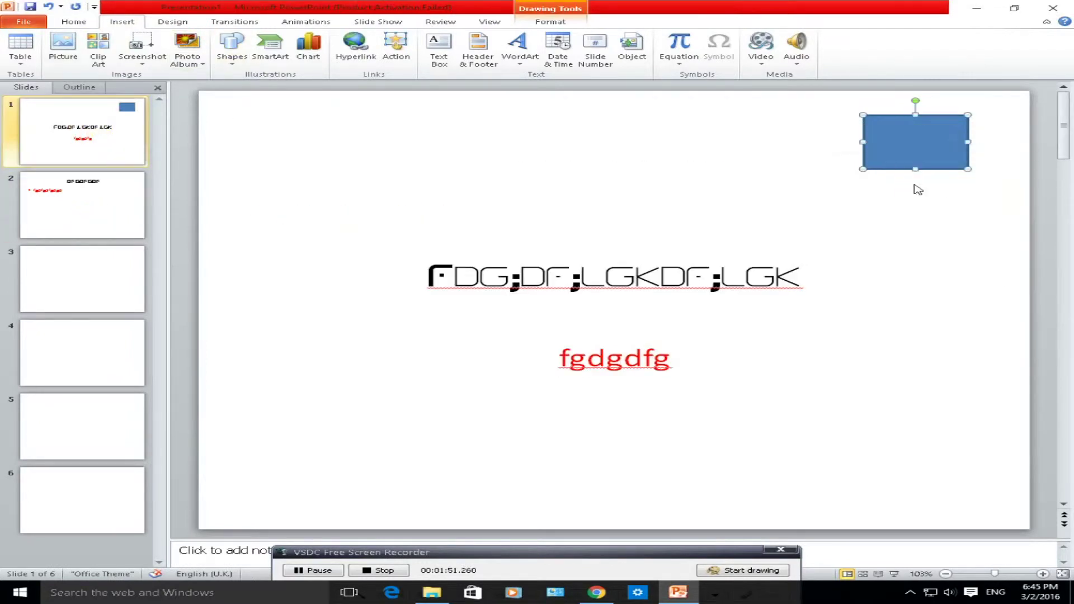
click(124, 186)
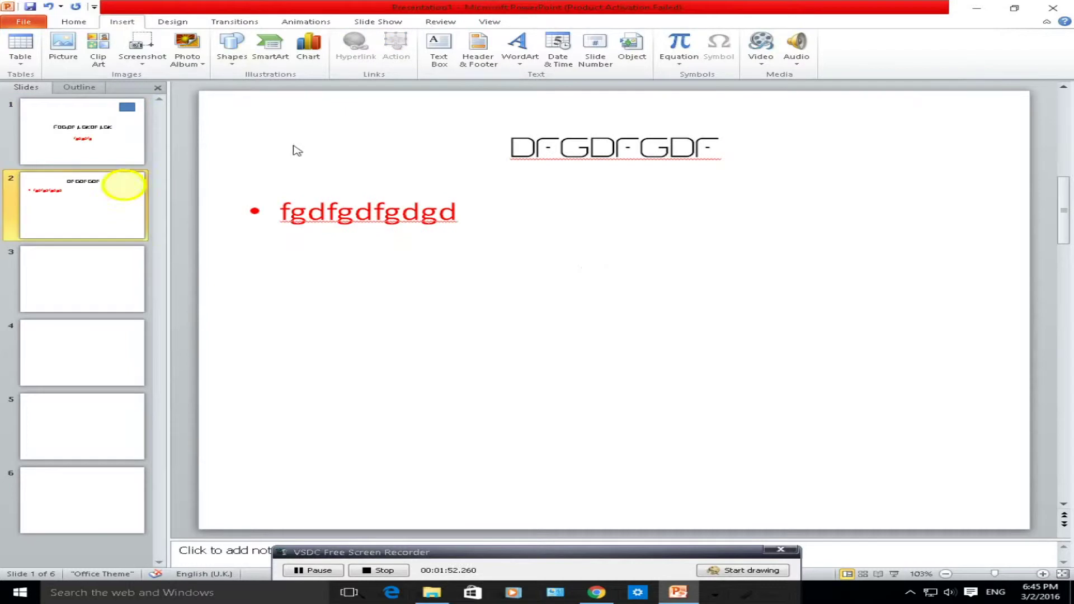
right_click(1034, 152)
click(929, 198)
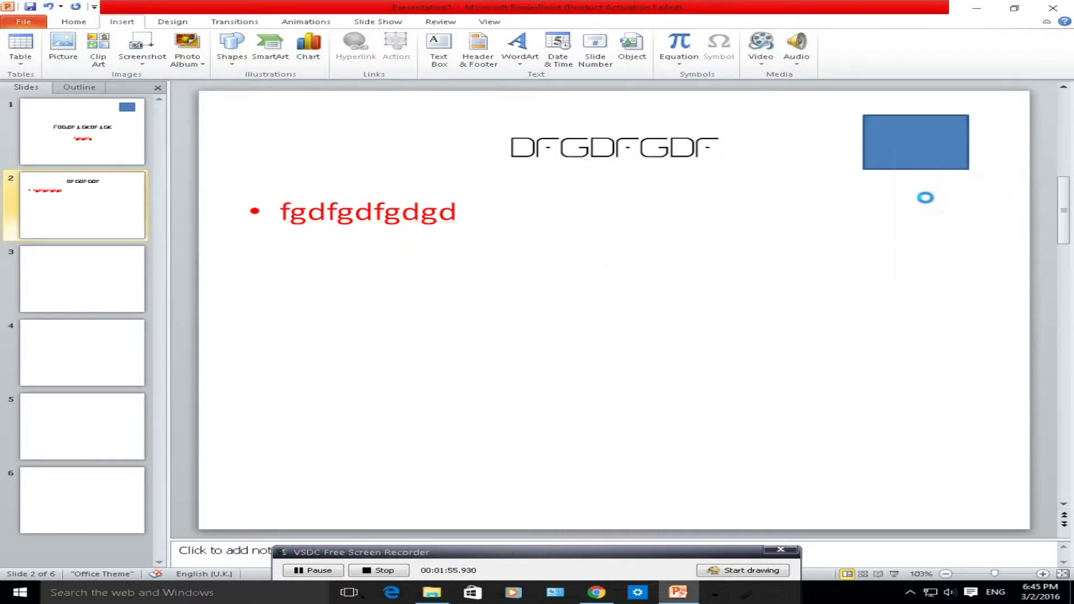
drag(918, 136, 936, 136)
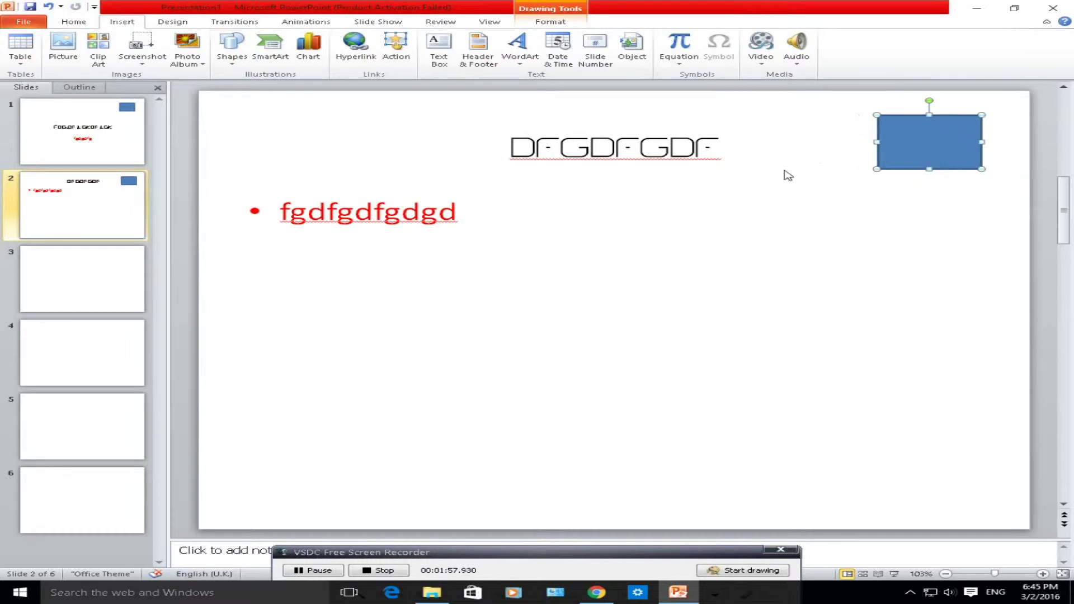
- Paste the same rectangle onto slide 3
click(79, 281)
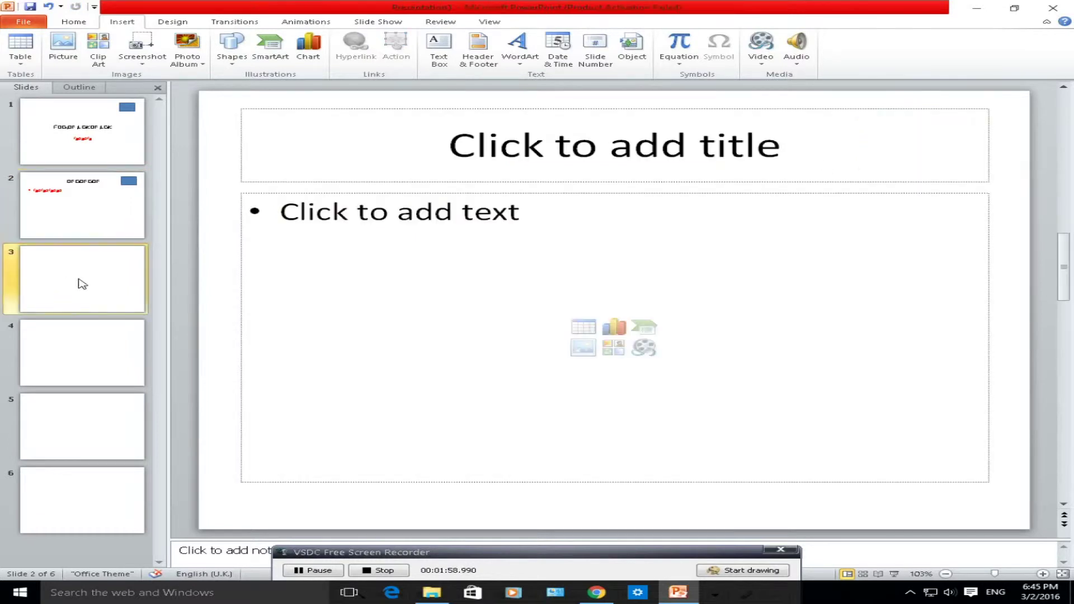
right_click(1004, 151)
click(904, 192)
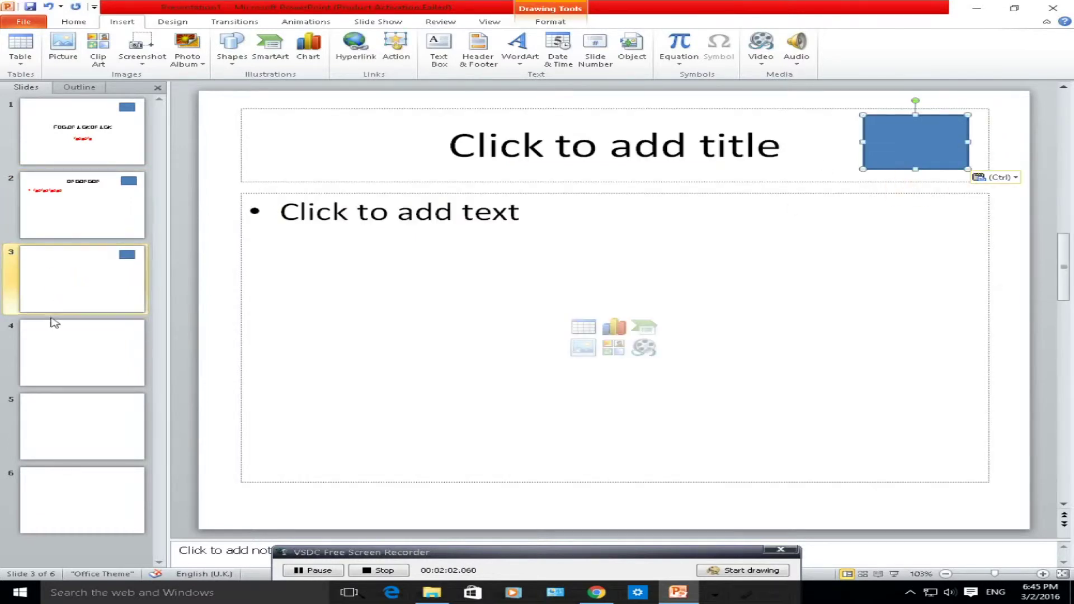
click(52, 327)
click(59, 264)
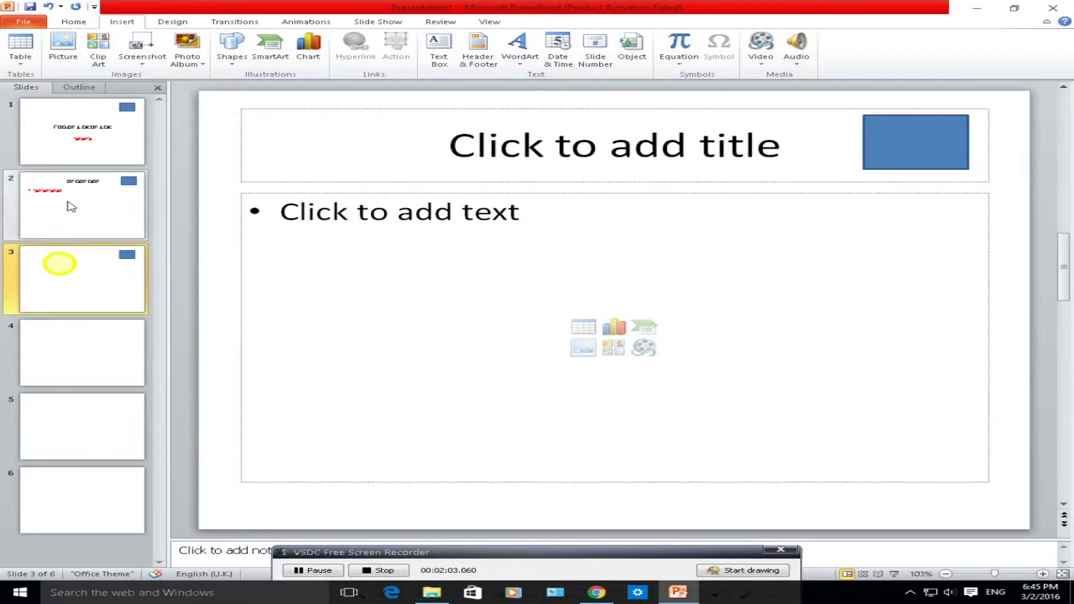
click(72, 286)
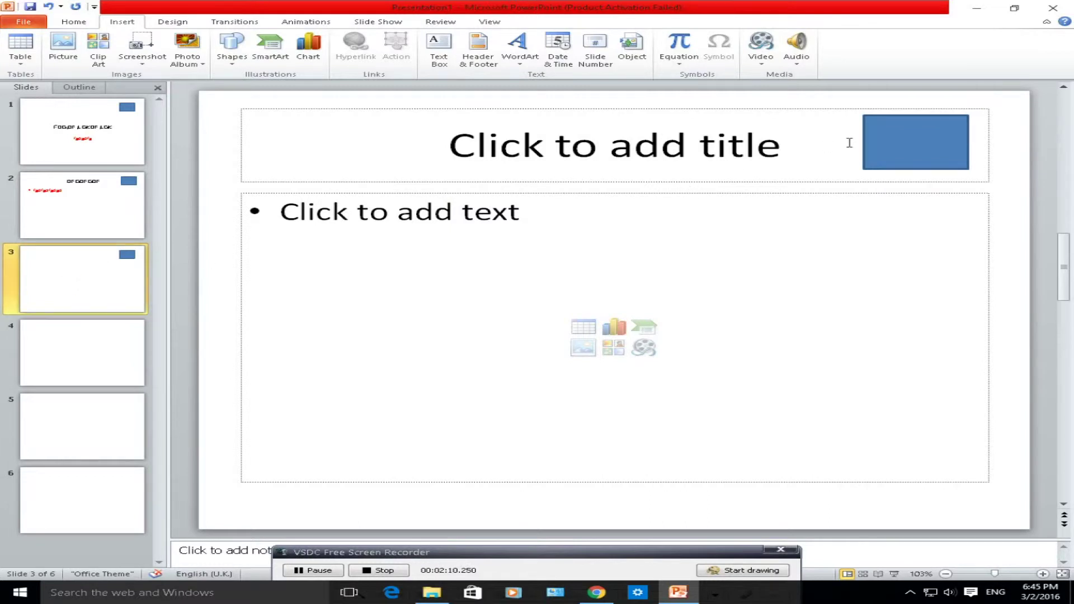
- Delete all slides and add three fresh blank slides, starting with a title slide
key(Delete)
key(Delete)
key(Delete)
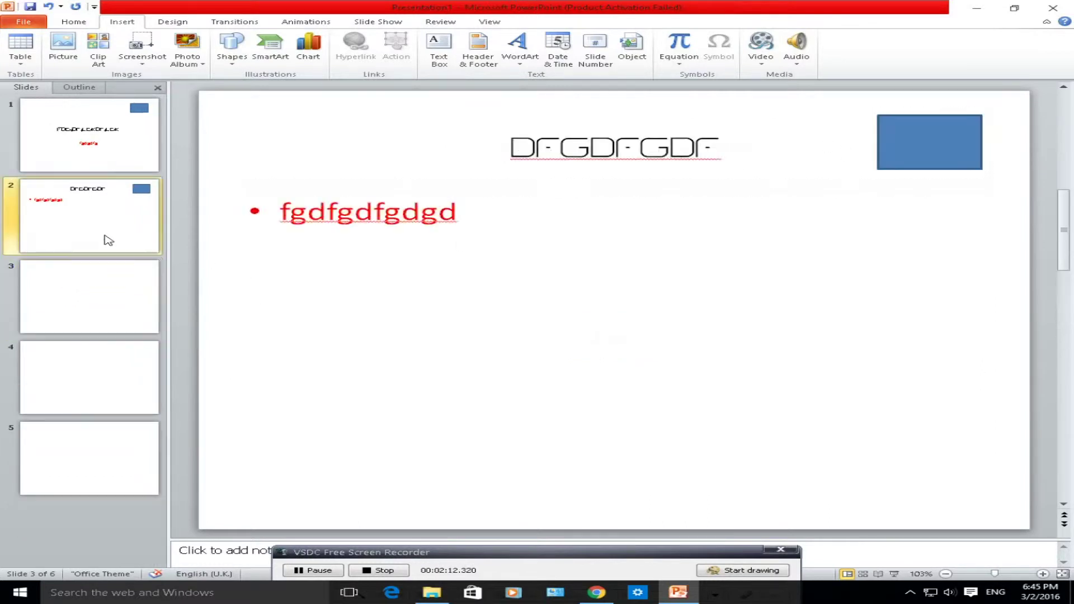
key(Delete)
key(Delete)
key(Delete)
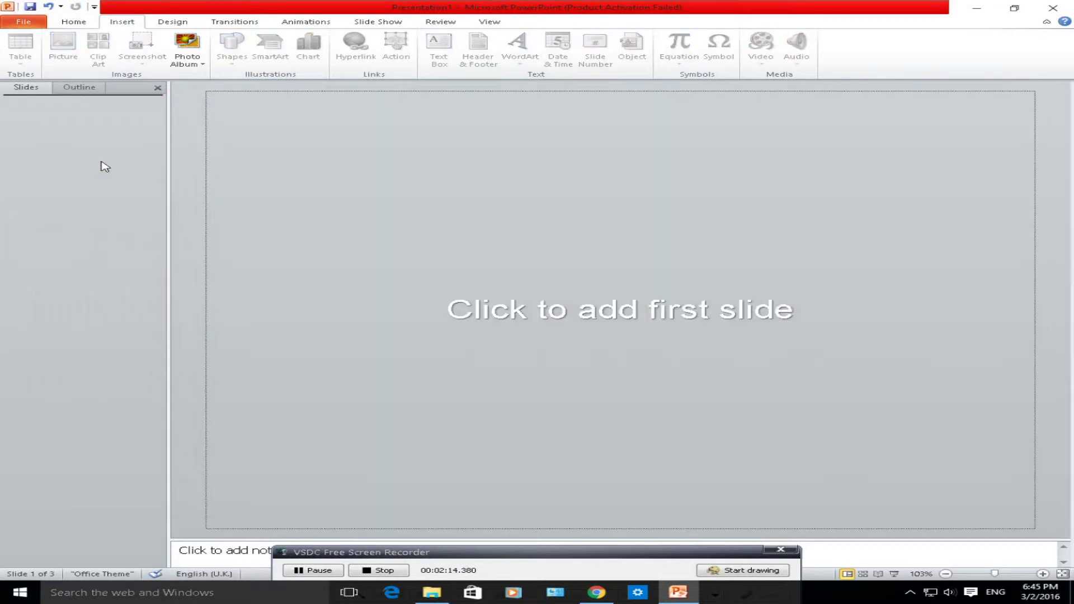
key(Return)
key(Return)
key(Return)
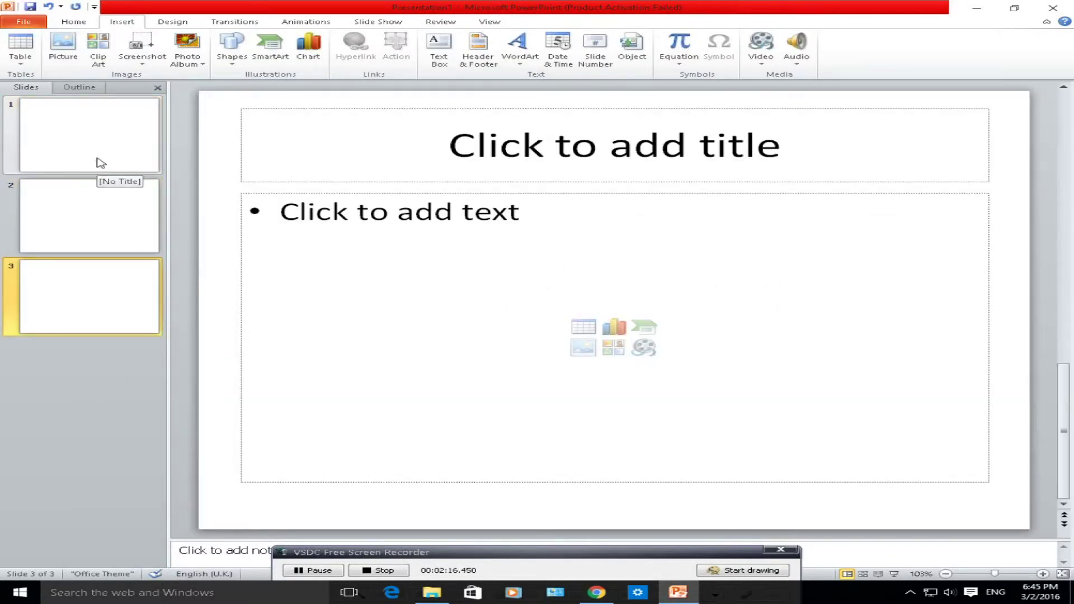
click(97, 153)
click(101, 203)
click(71, 283)
click(93, 152)
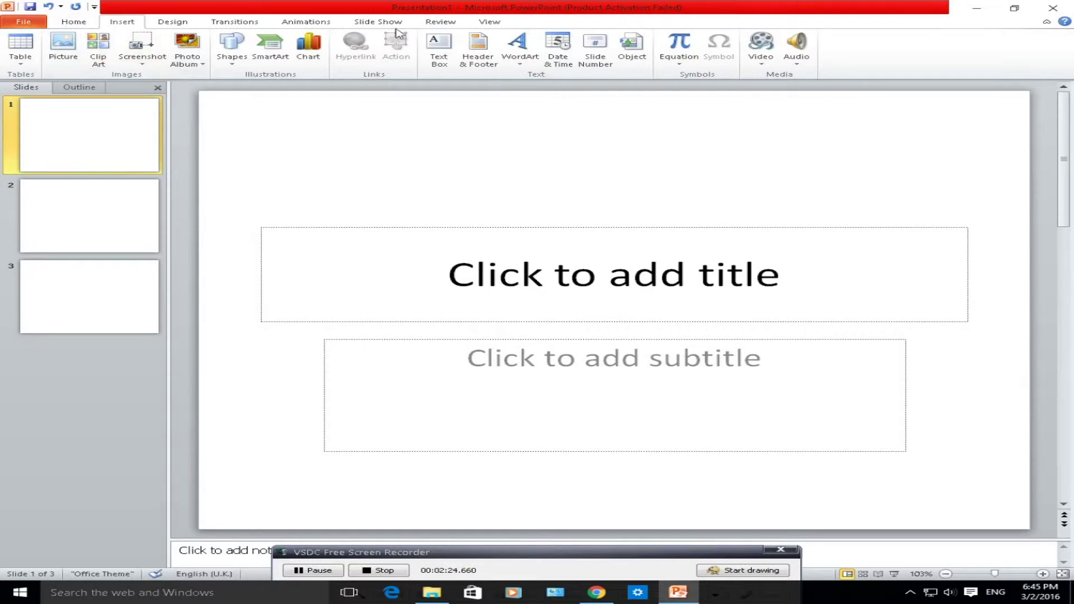
- Show the View ribbon with its presentation and master view options
click(494, 25)
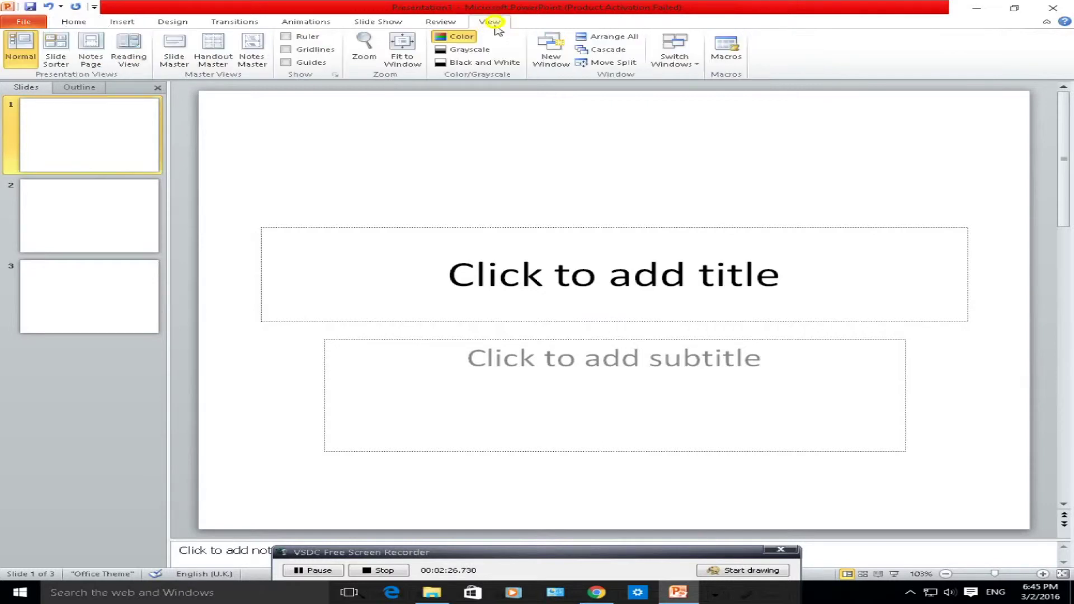
- Enter Slide Master view, browse the layouts down to Comparison, and select the master slide
click(174, 54)
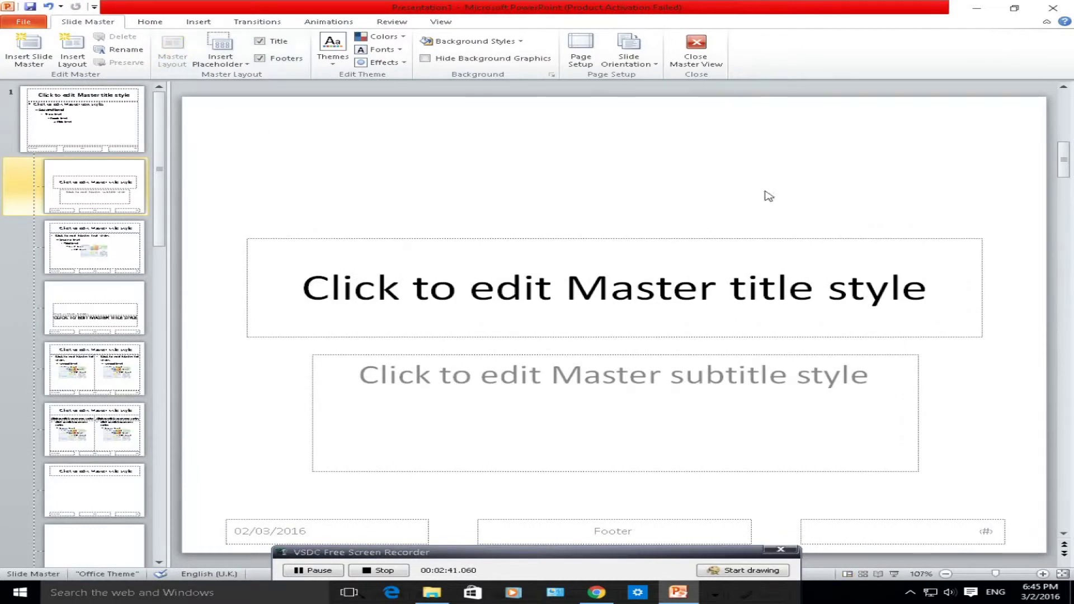
click(98, 140)
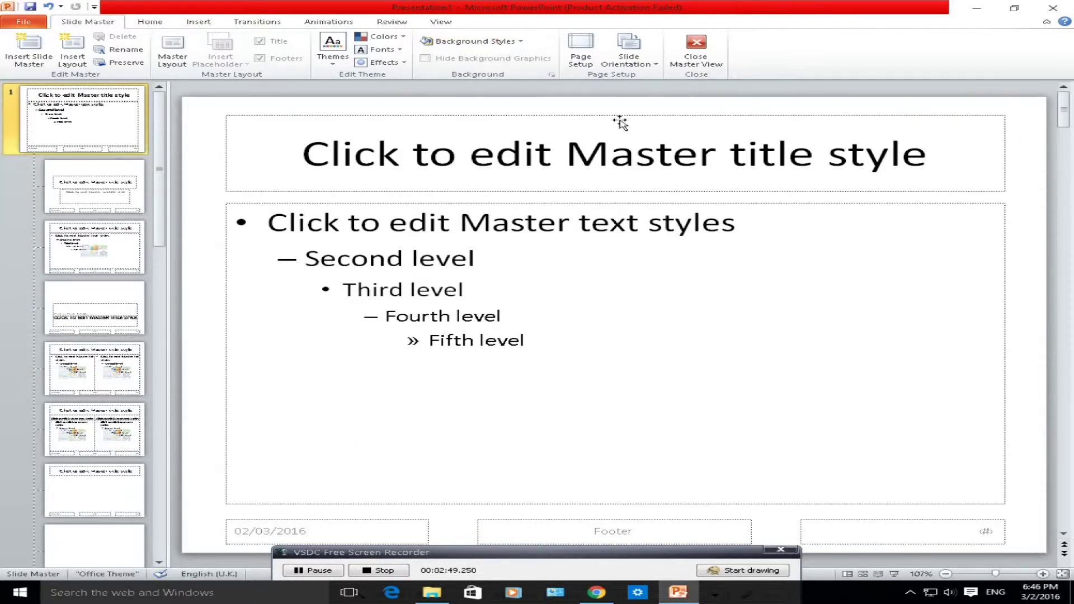
click(84, 186)
key(Down)
key(Down)
key(Down)
key(Down)
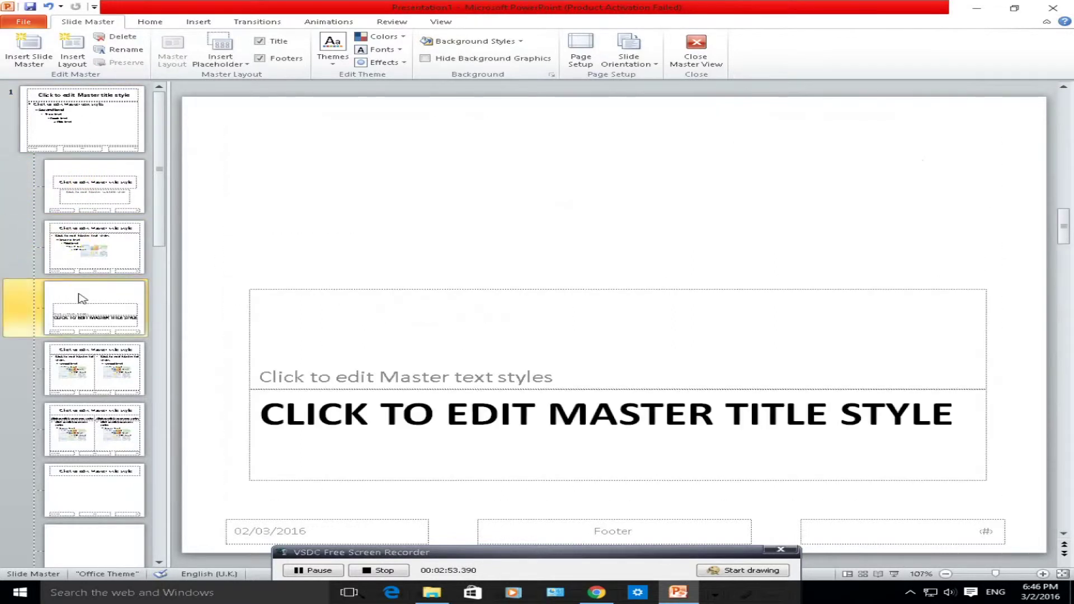
click(108, 139)
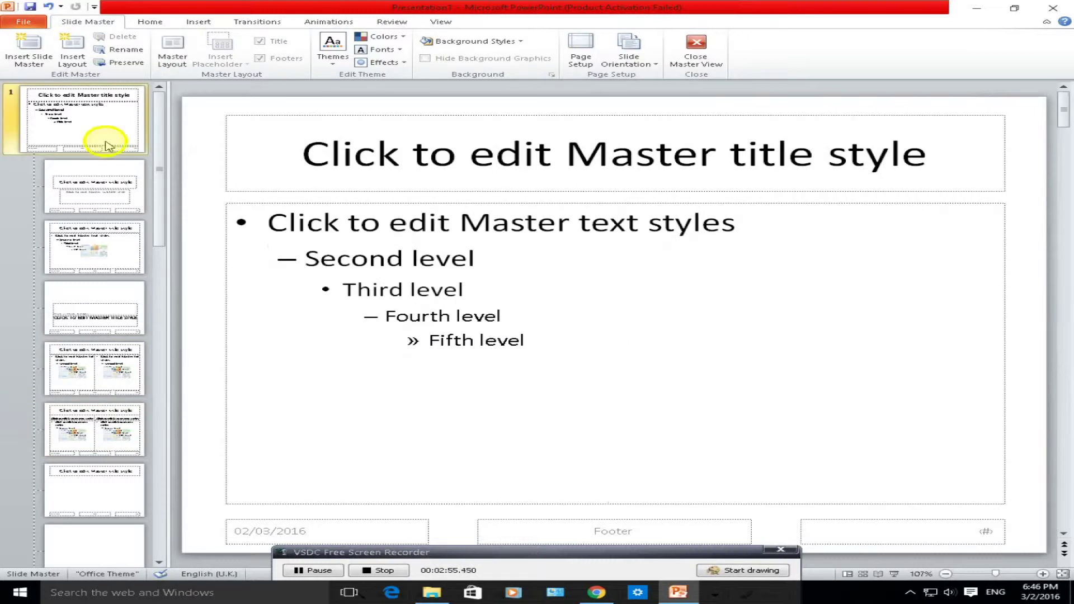
click(109, 192)
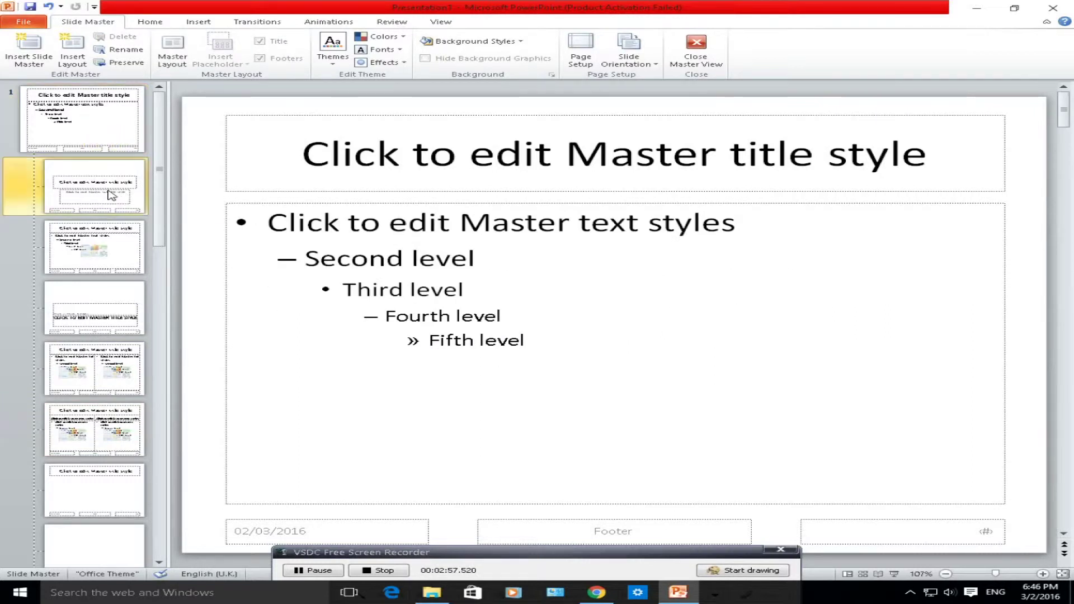
click(106, 141)
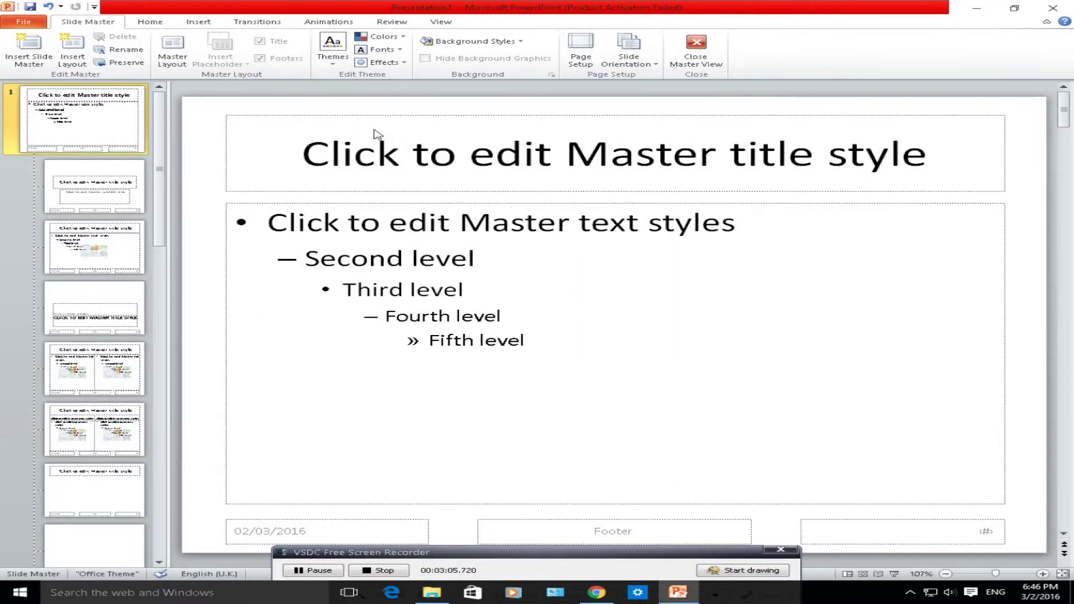
- Draw a small blue rectangle in the master slide's top-right corner
click(201, 22)
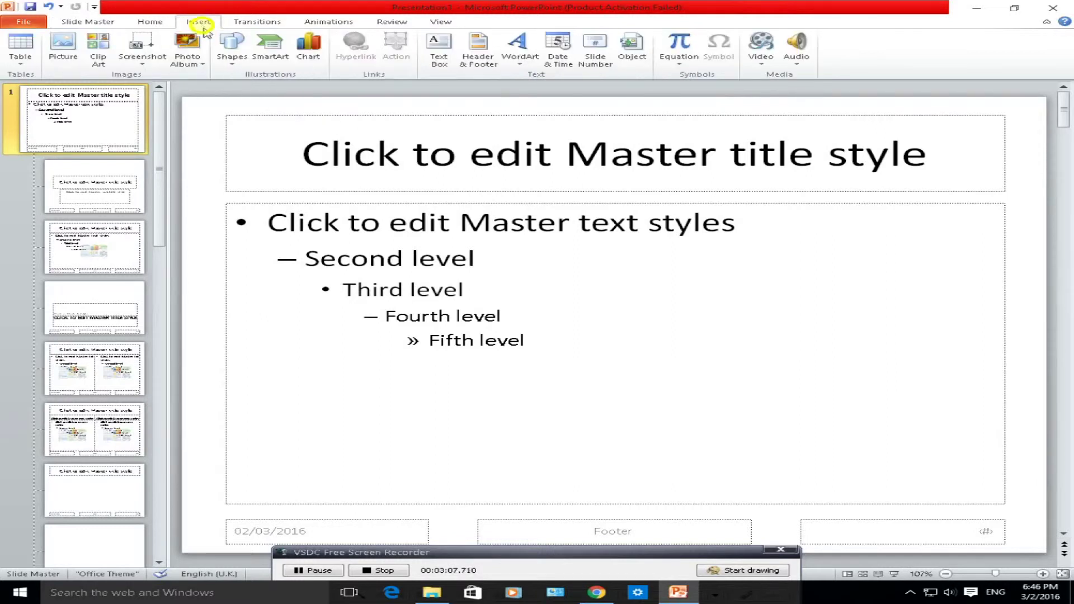
click(231, 46)
click(274, 88)
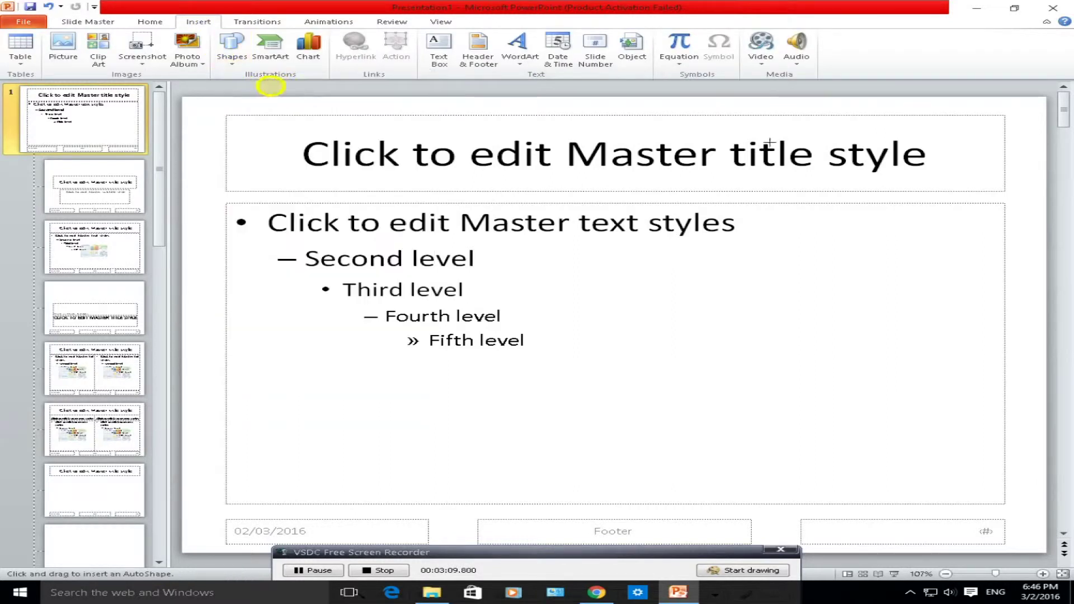
drag(953, 117, 1001, 150)
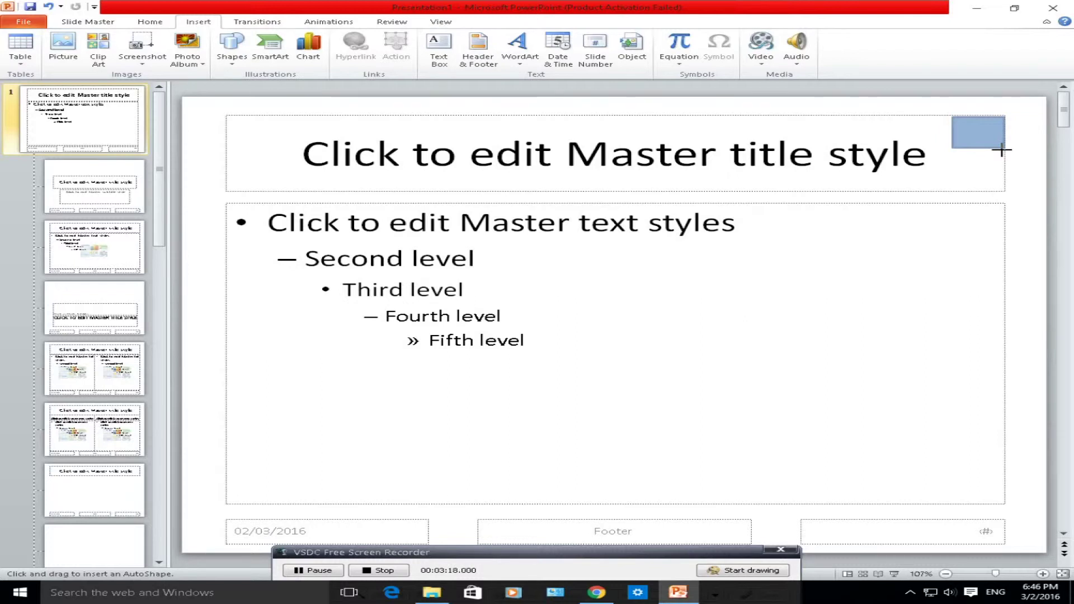
drag(1001, 150, 1001, 150)
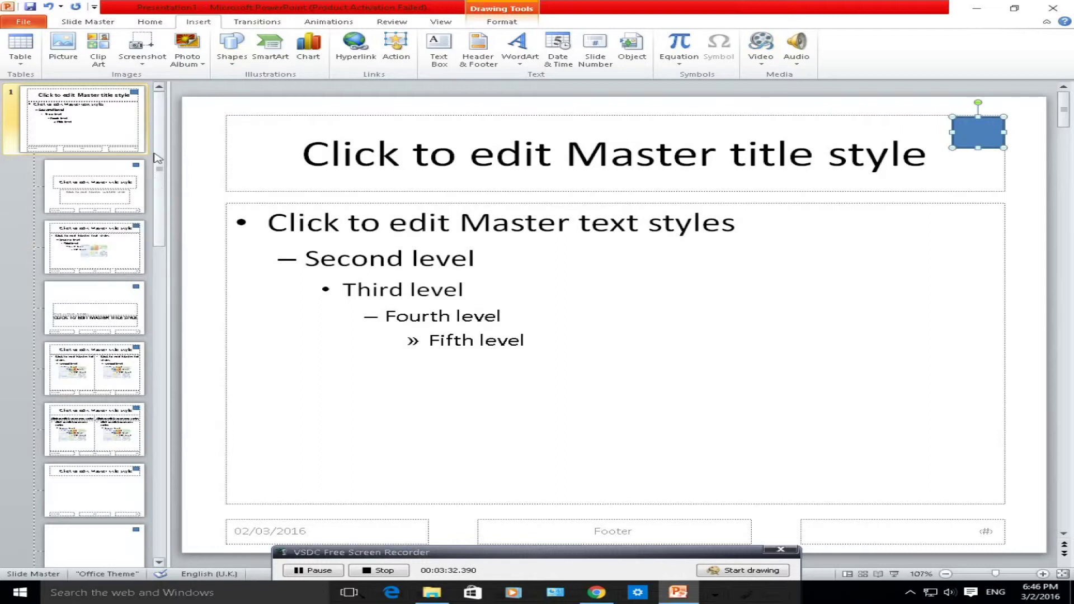
click(336, 242)
- Make all five master body text levels red 01 Digitall
drag(567, 343, 300, 226)
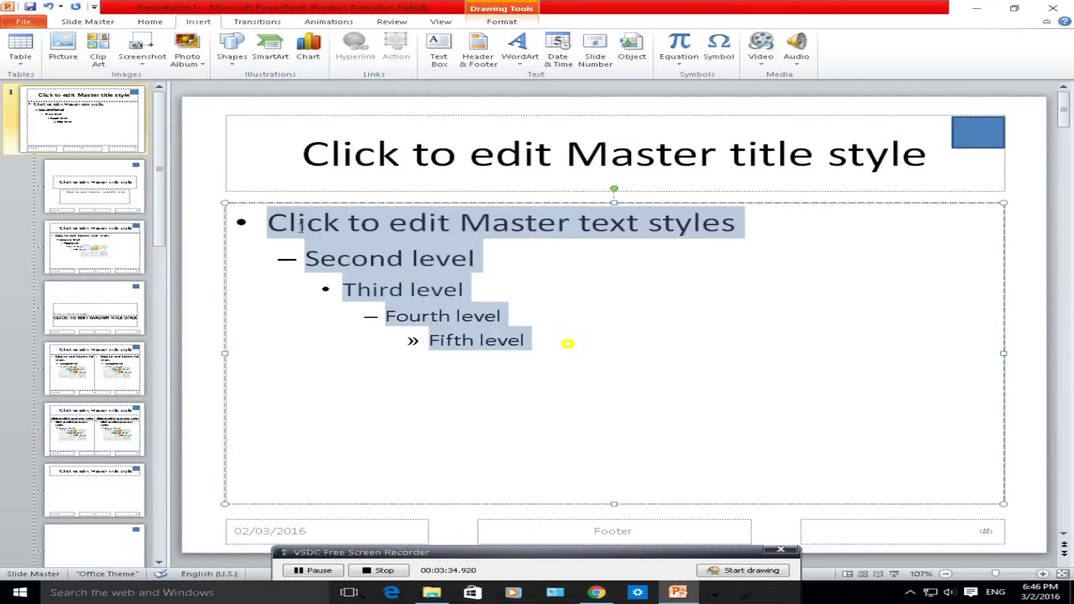
click(146, 22)
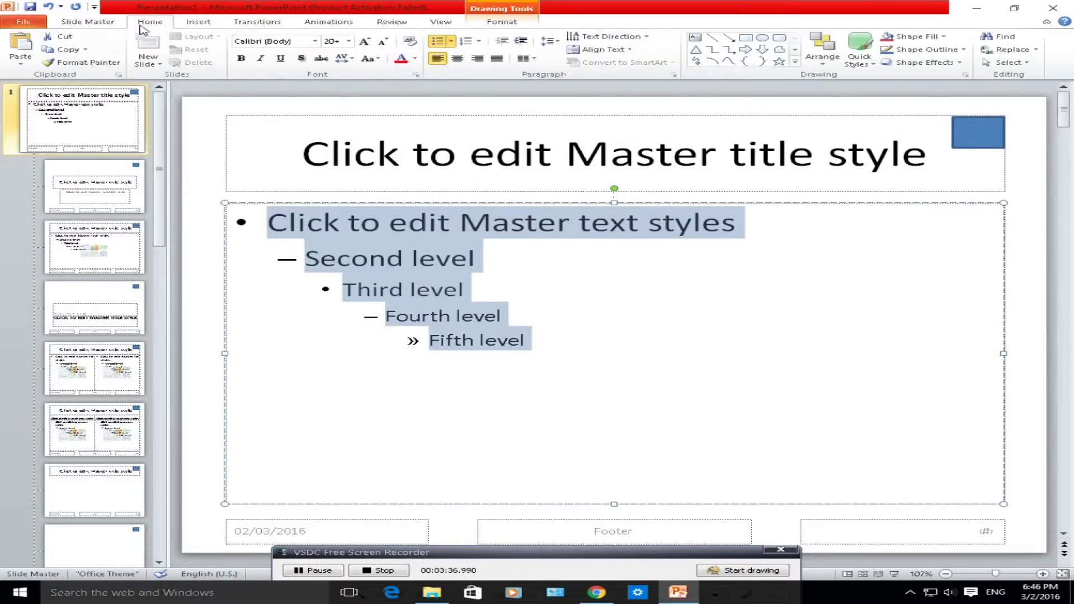
click(315, 41)
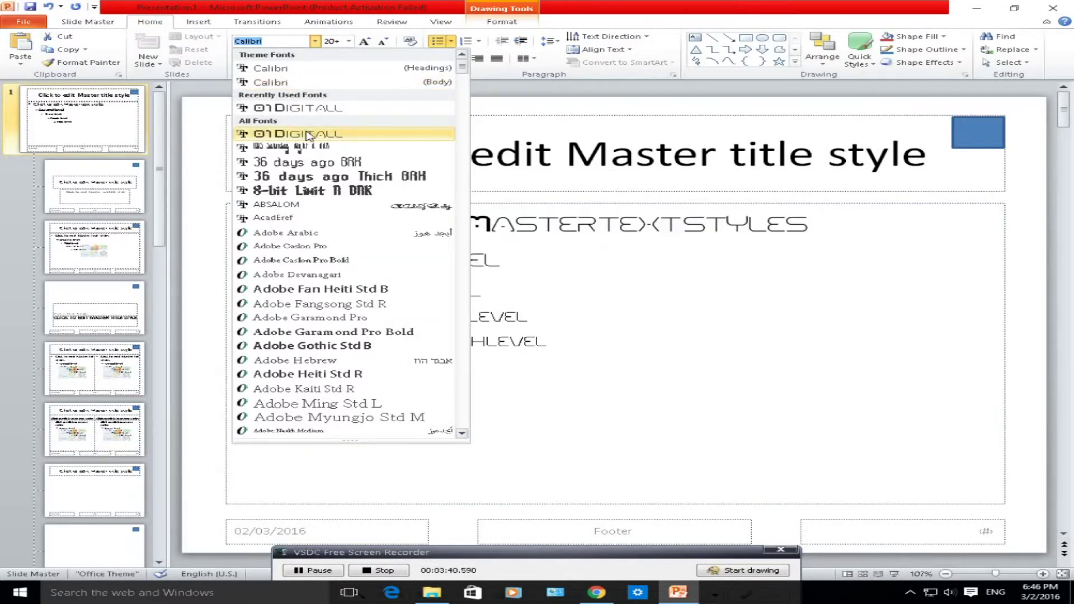
click(308, 135)
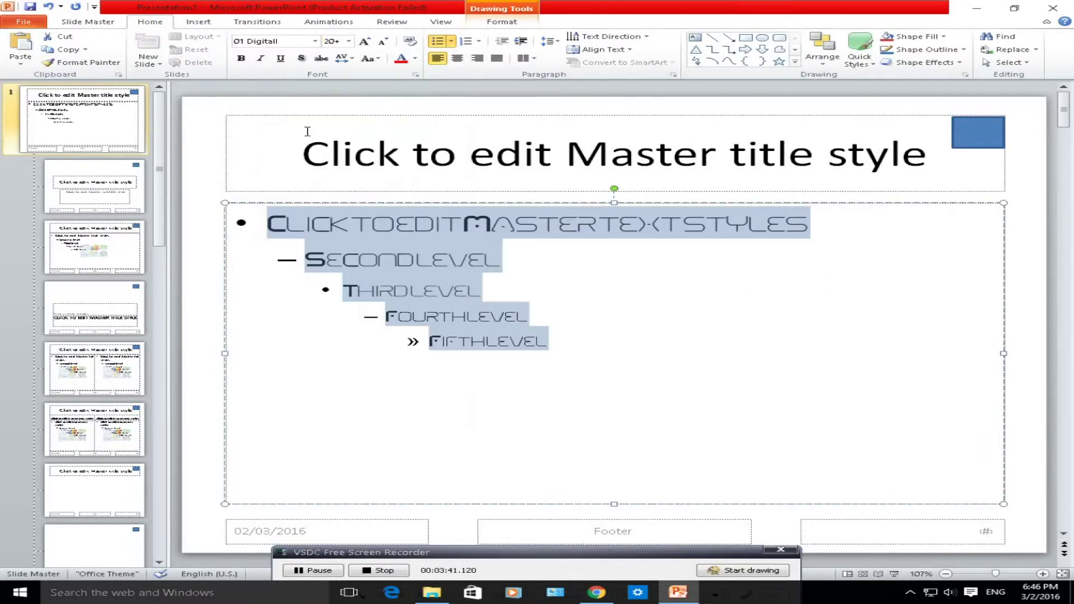
click(401, 59)
- Make the master title bold, dark blue 01 Digitall and check the Title Slide layout
click(375, 150)
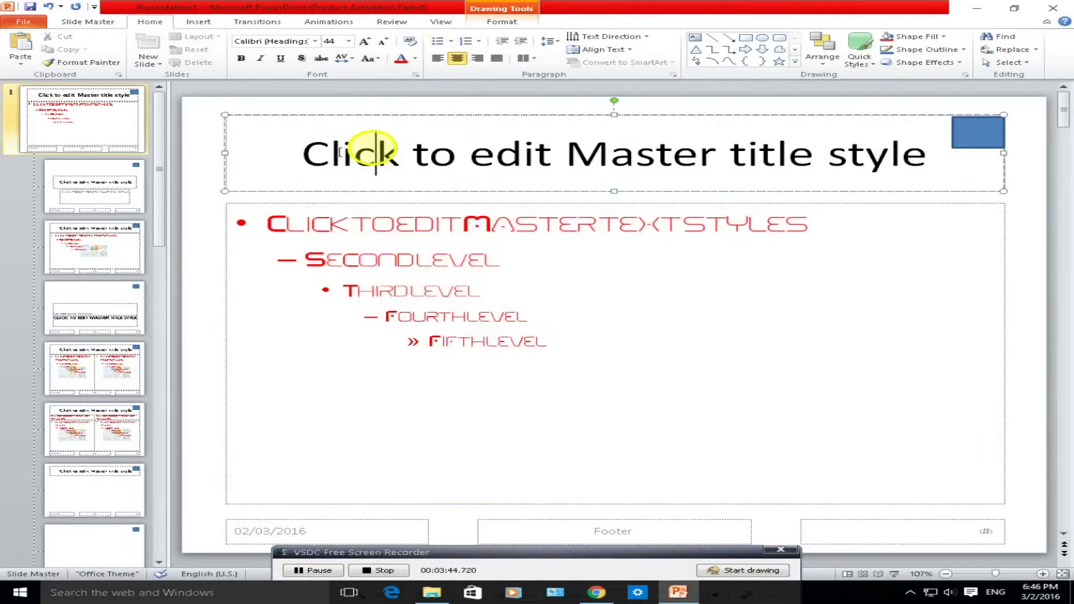
drag(302, 153, 939, 156)
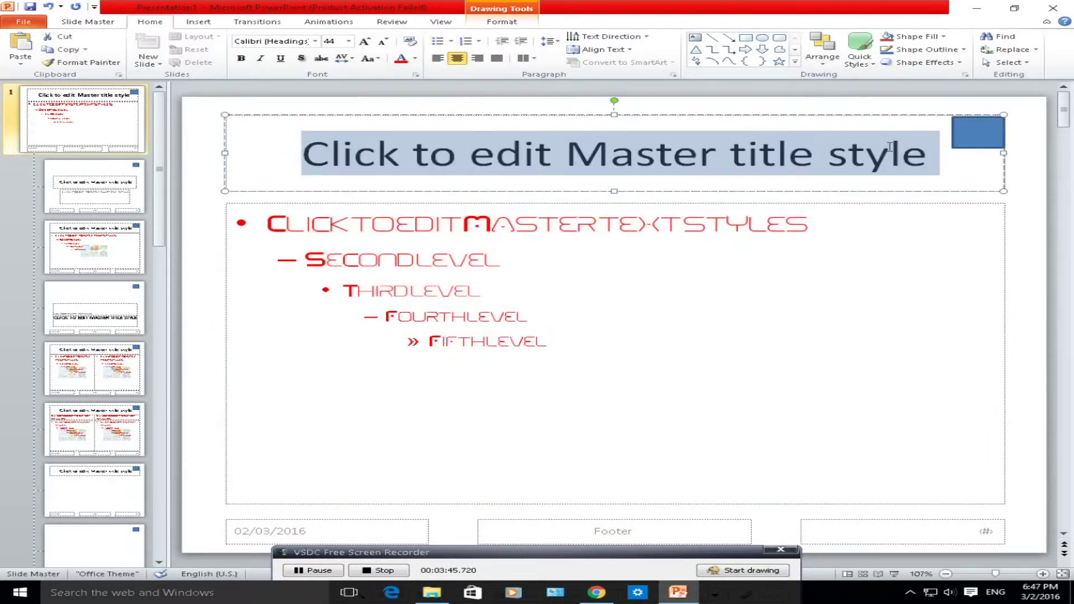
click(241, 58)
click(315, 41)
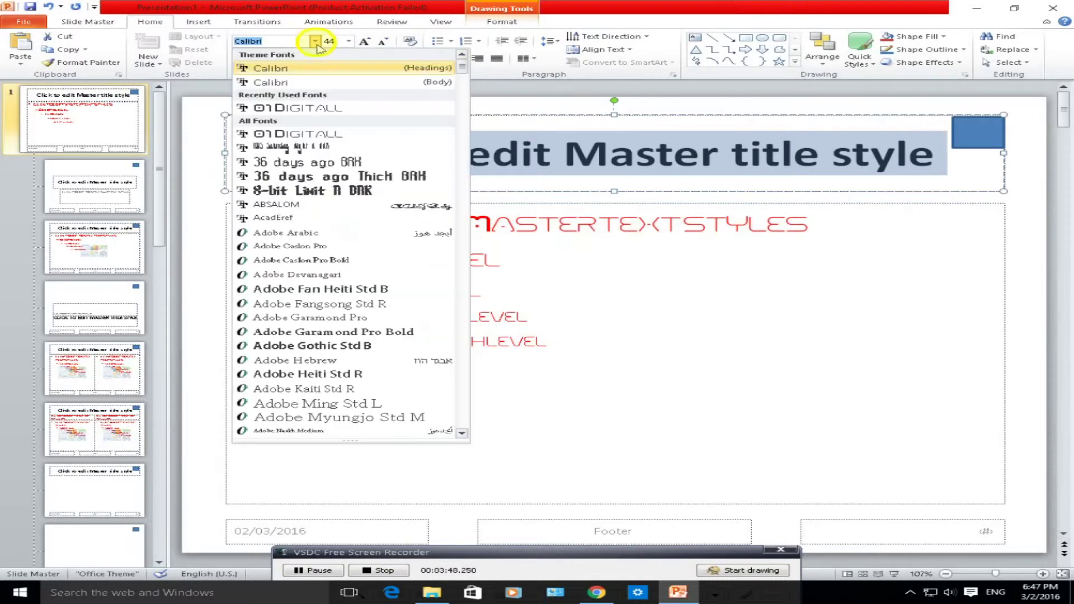
click(314, 107)
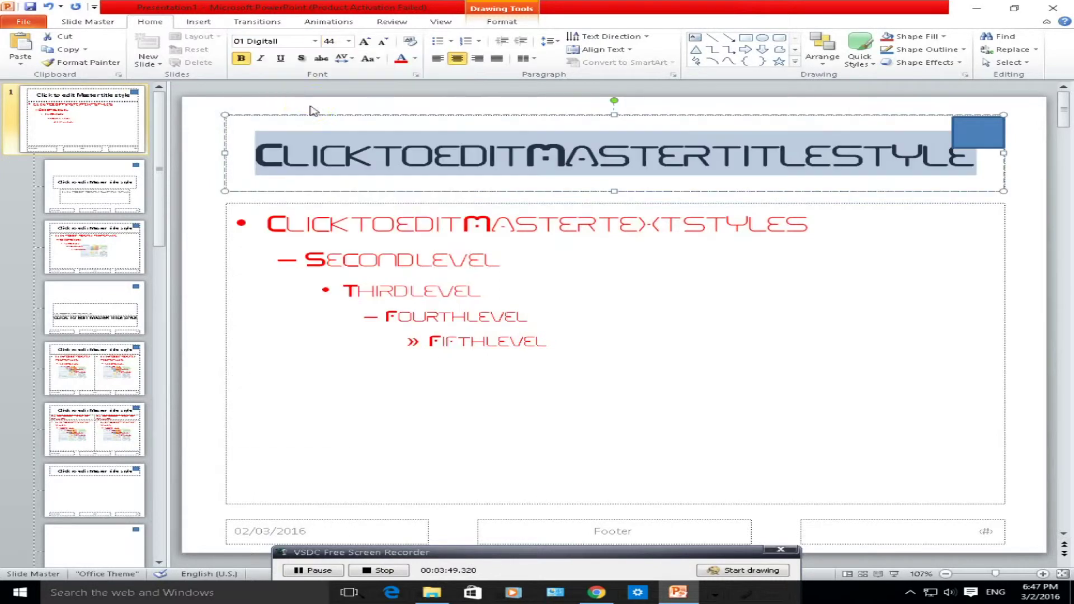
click(415, 60)
click(470, 72)
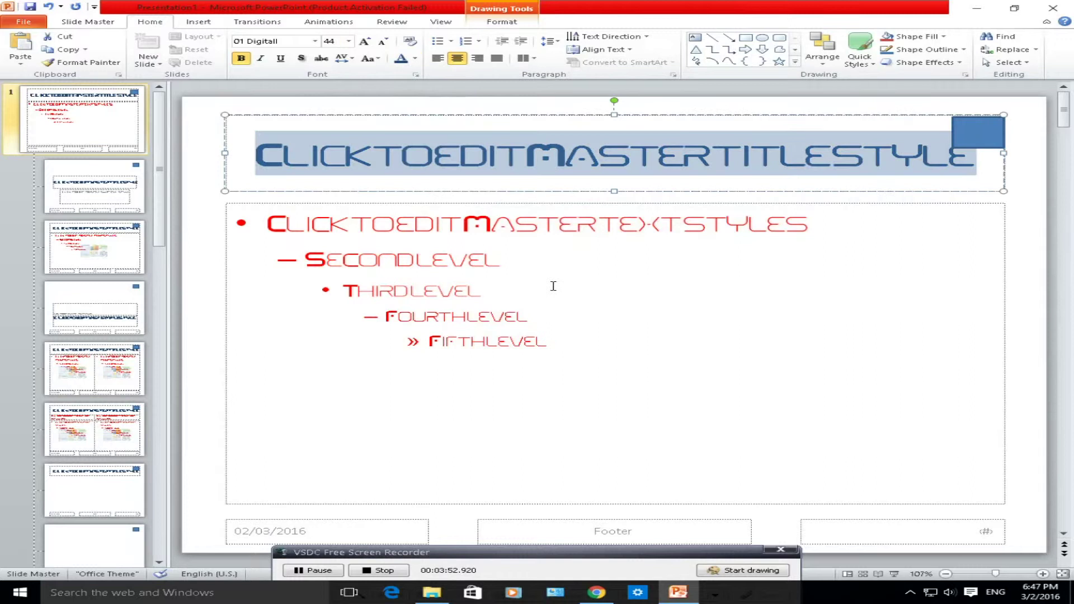
click(579, 283)
click(98, 187)
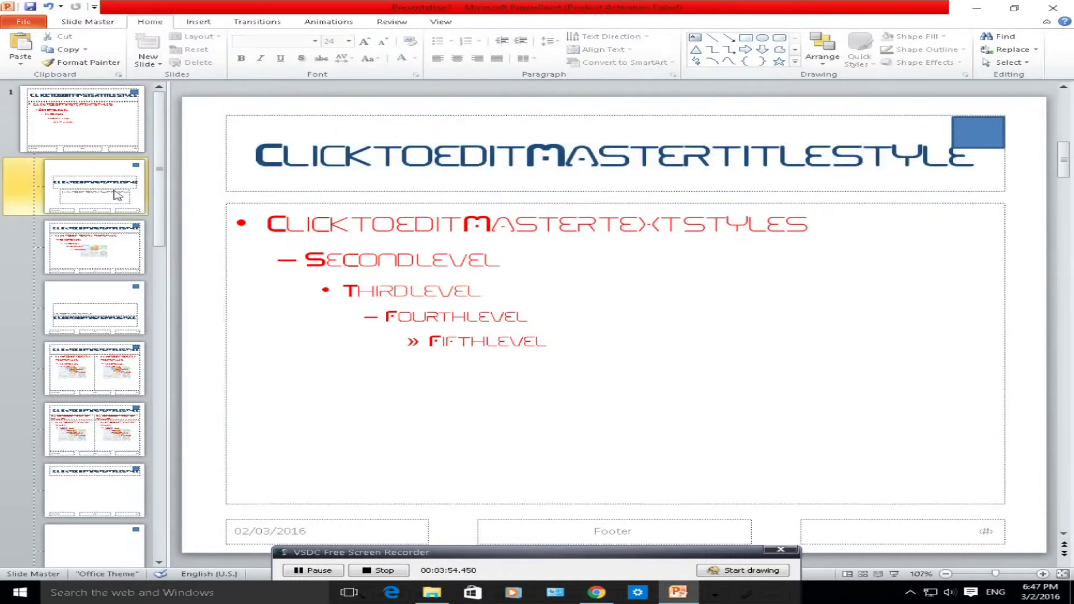
- Review the master layouts through Two Content, Comparison and Title Only for the digital font and colours
click(106, 240)
click(89, 291)
click(88, 354)
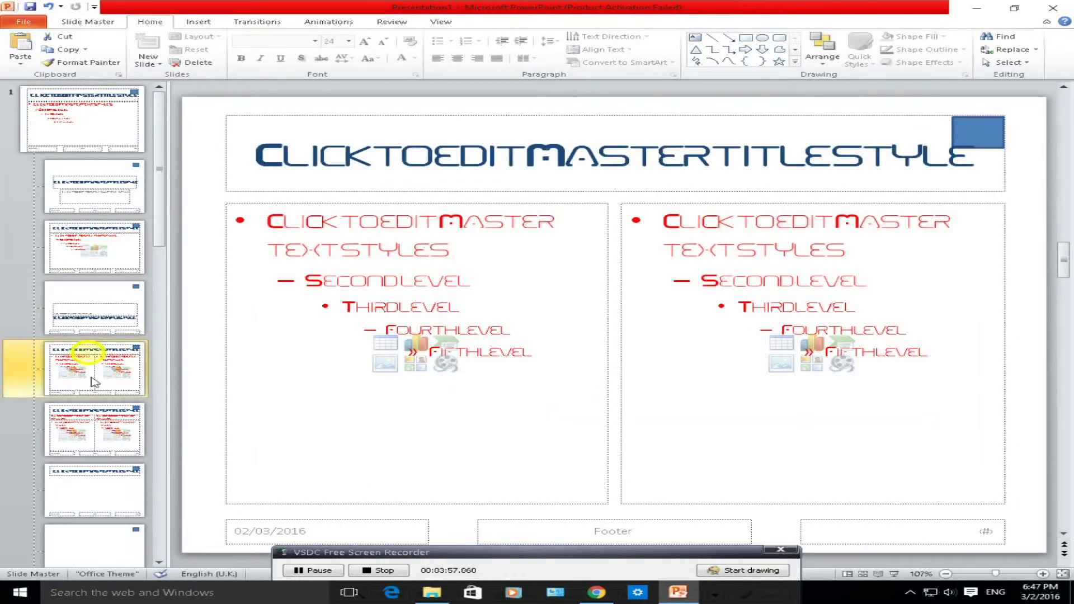
click(92, 428)
click(91, 482)
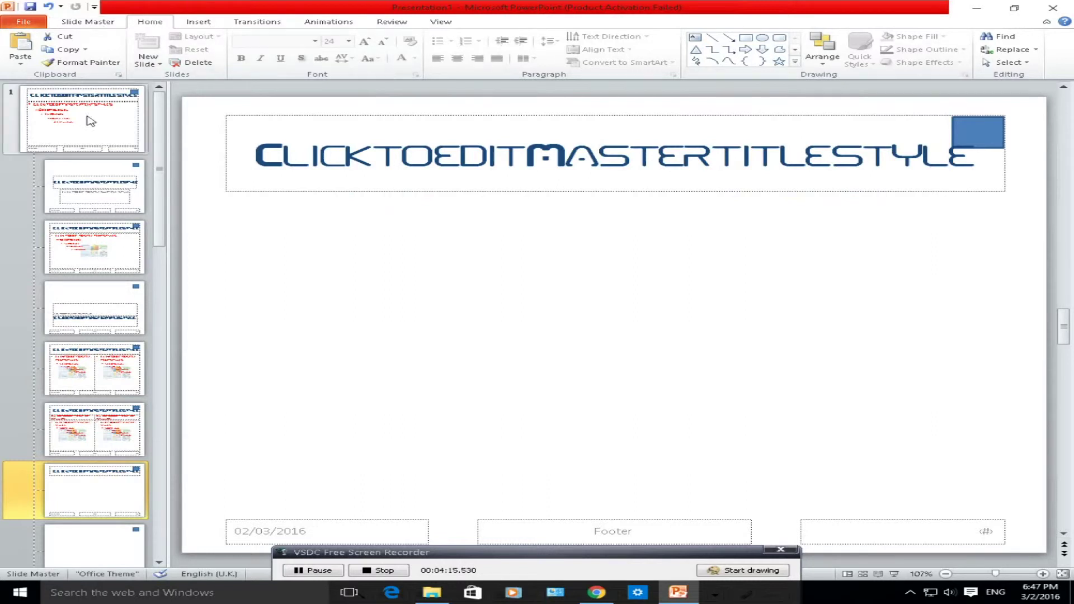
click(84, 23)
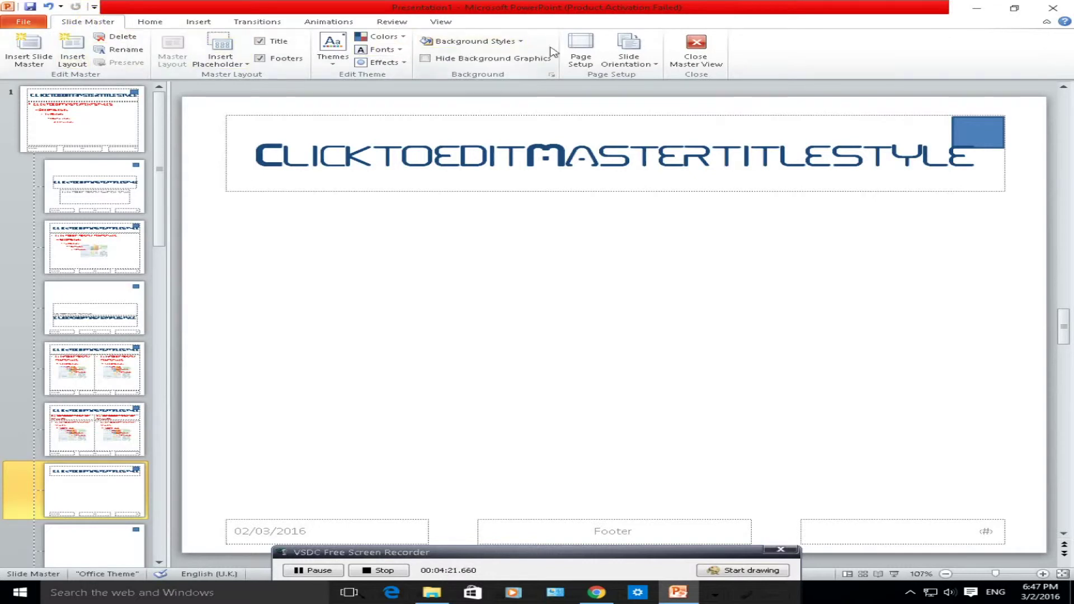
- Close Master View and check slides 1–3 for the blue titles and corner rectangle
click(689, 59)
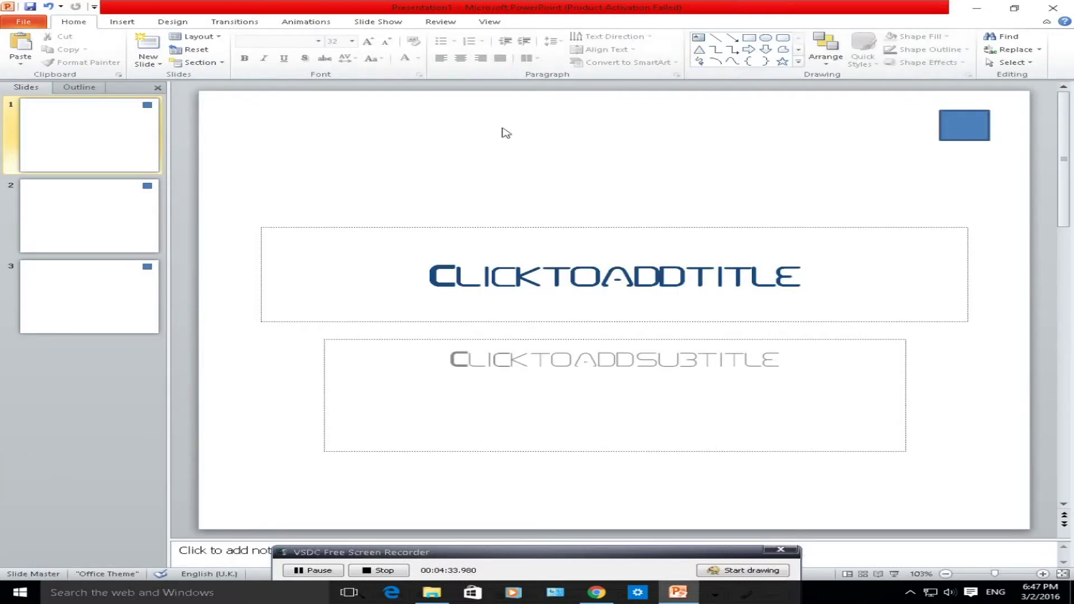
click(79, 213)
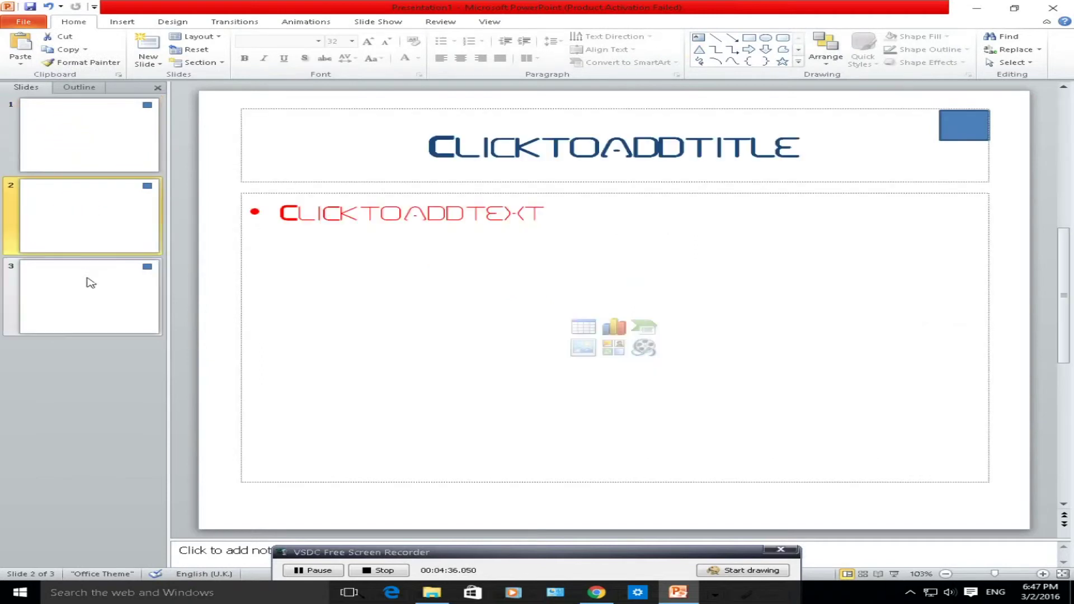
click(86, 270)
click(85, 217)
click(87, 135)
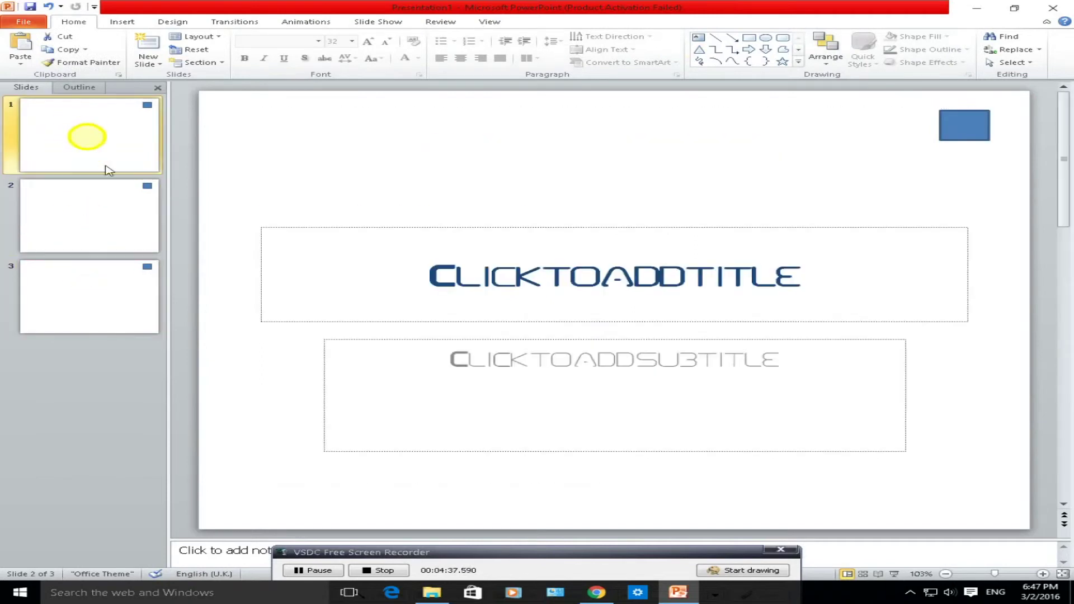
click(98, 235)
click(99, 282)
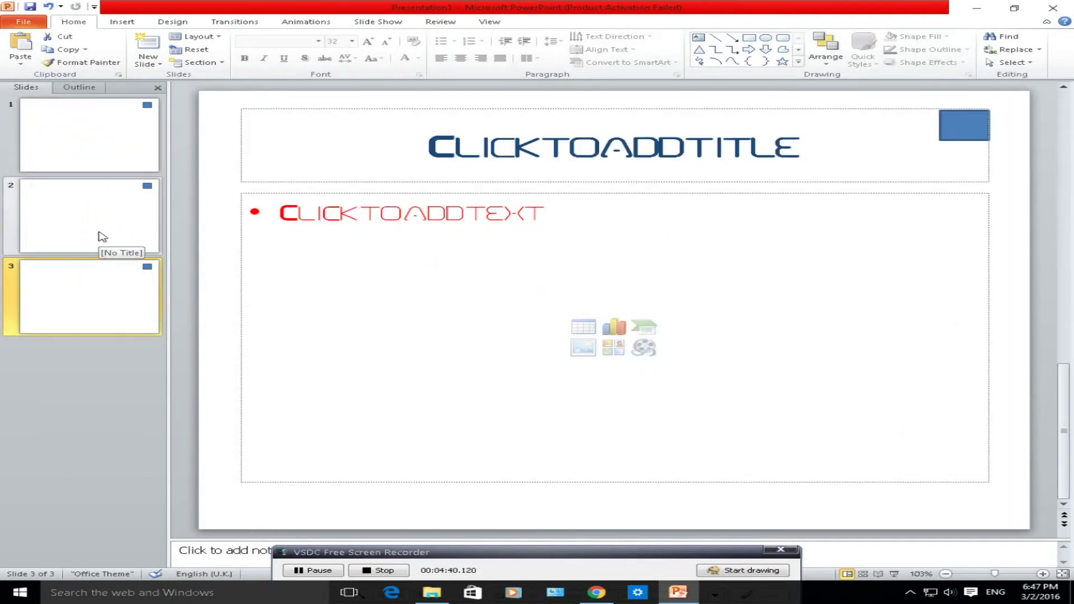
- Type 'Thisisatest' as both slide 3's title and its bullet text
click(435, 159)
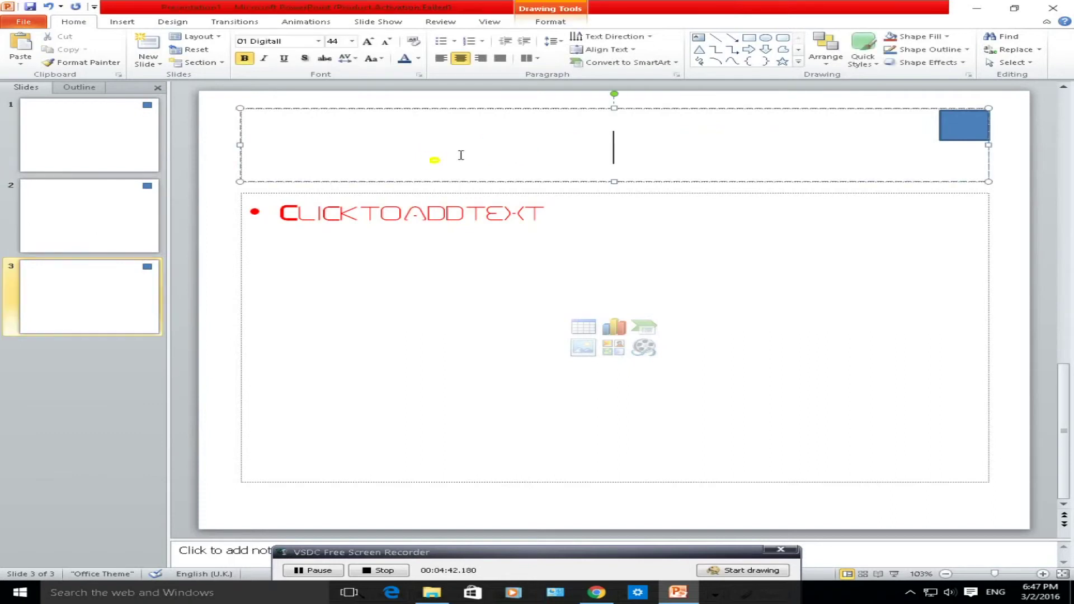
text(Thisisates)
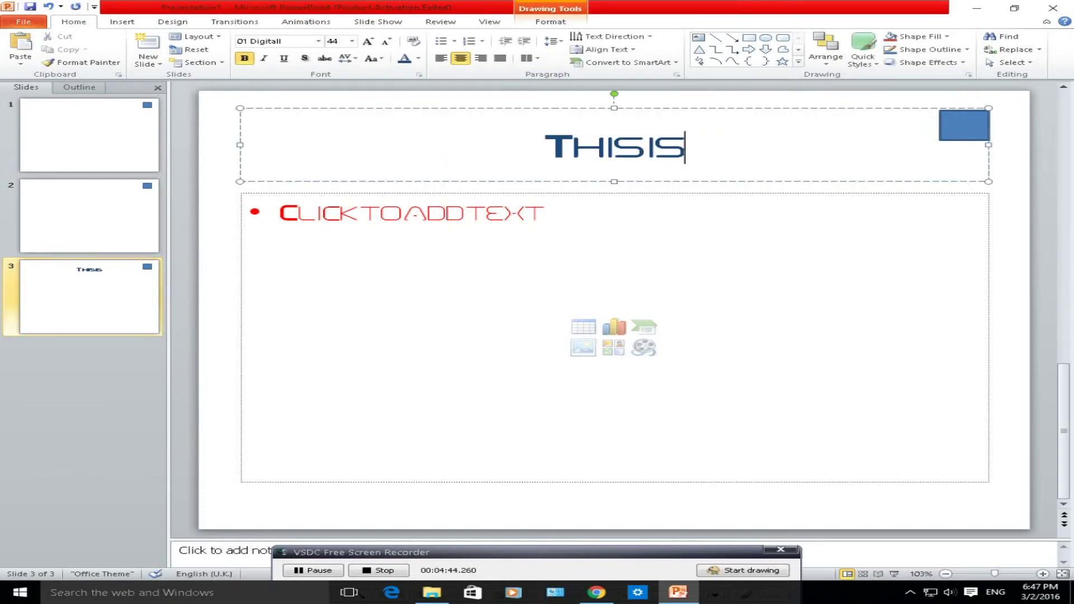
text(t)
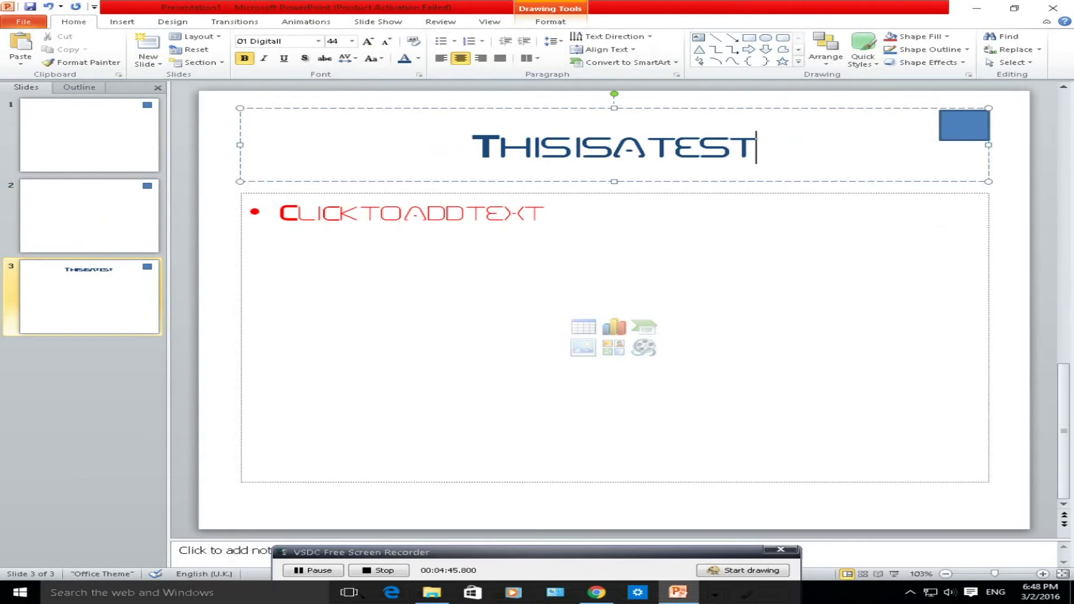
click(479, 197)
text(Thisisa)
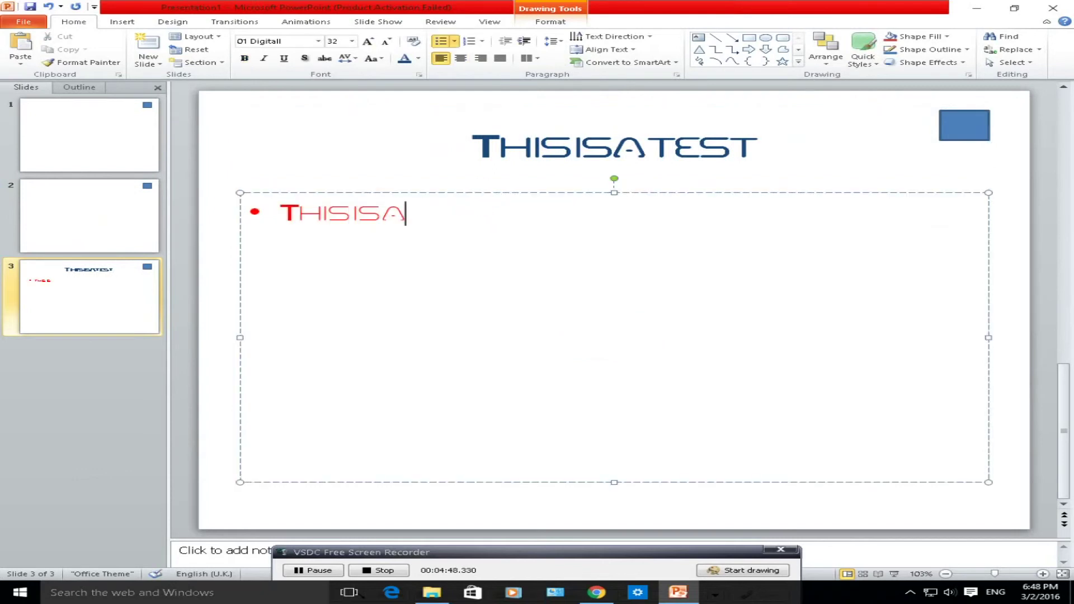
text(test)
click(95, 373)
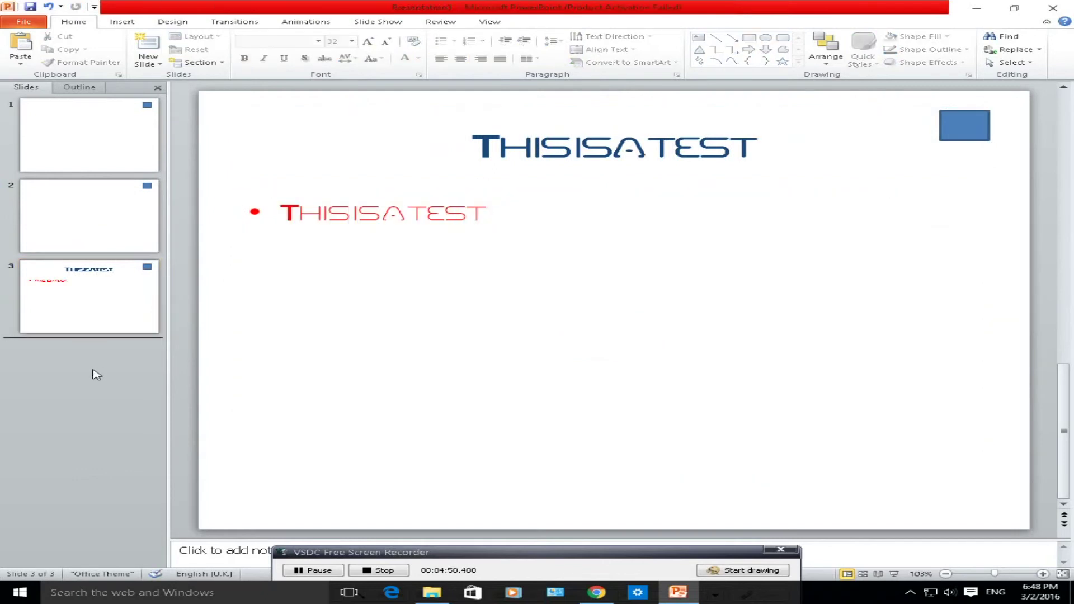
- Add slide 4 with title 'SDFGDFGD' and bullet text 'DFGDFGDFGDFGDFGDG'
right_click(96, 373)
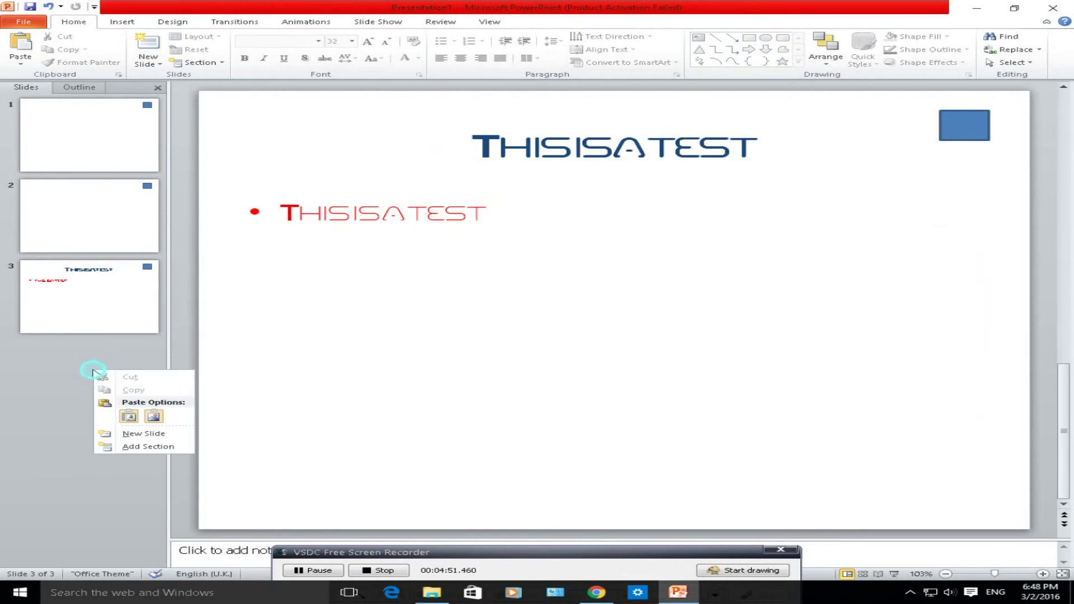
click(129, 434)
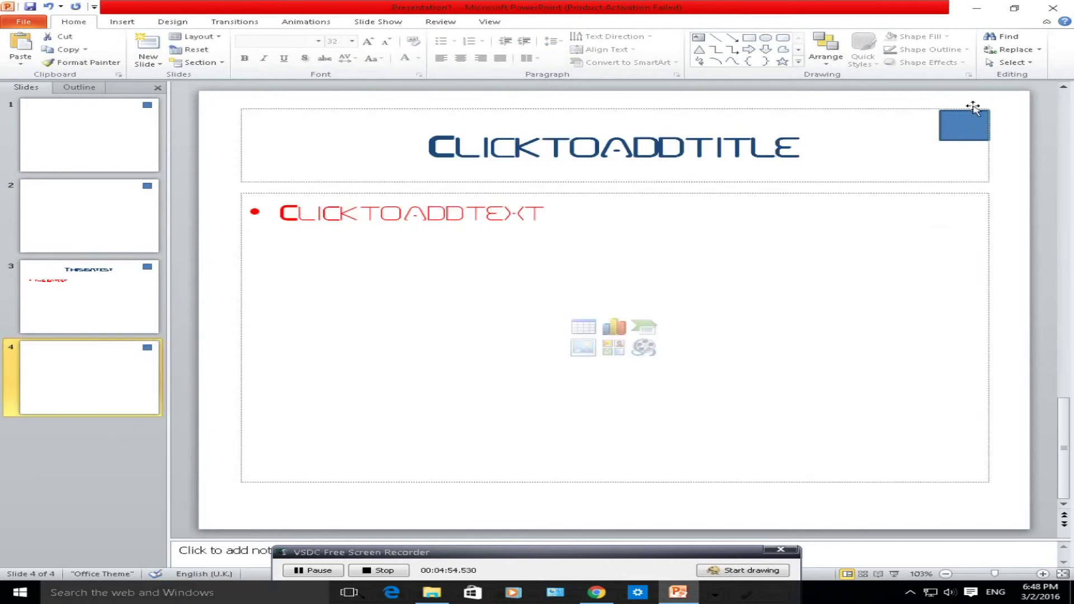
click(646, 156)
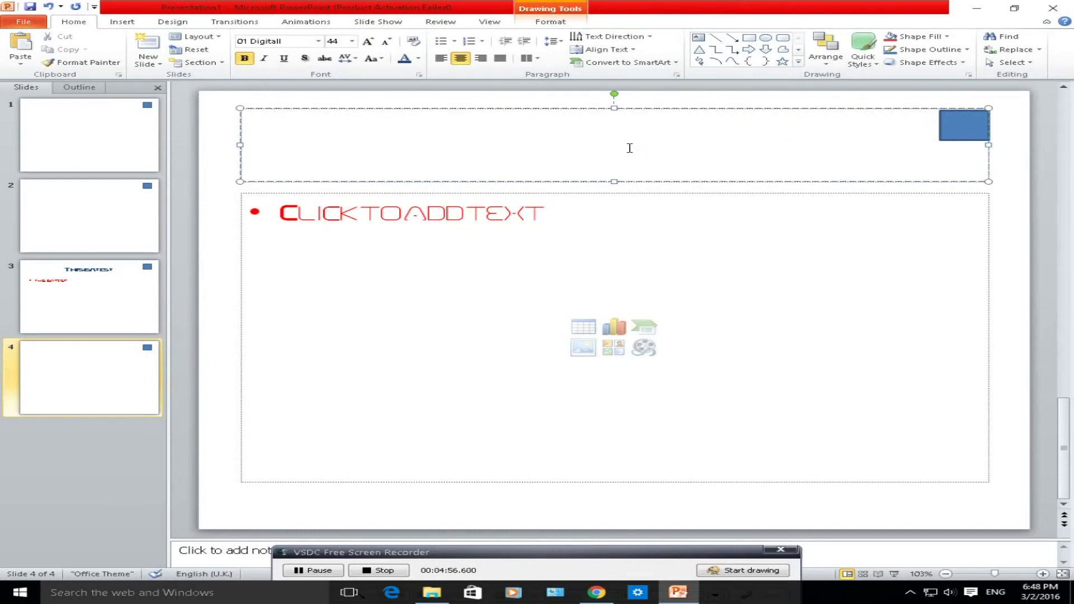
text(SDFGDFGD)
key(ctrl+Return)
text(DFGDFGDFGDFGDFGDG)
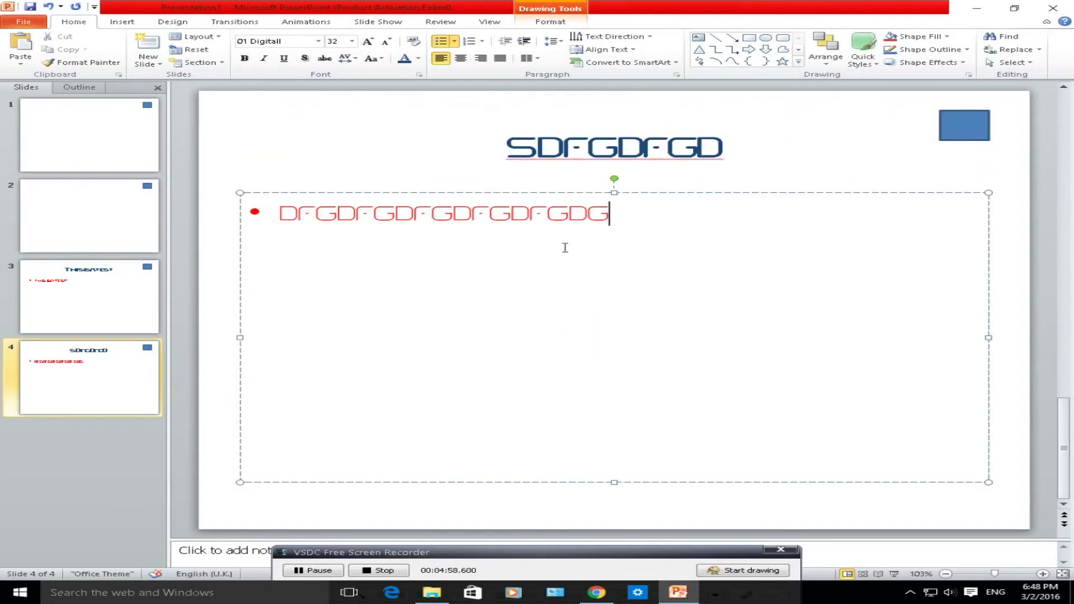
- Add slide 5 with title 'FDGDFGFDGF' and bullet text 'DFGDFGDGDFGD'
click(92, 422)
right_click(92, 420)
click(137, 483)
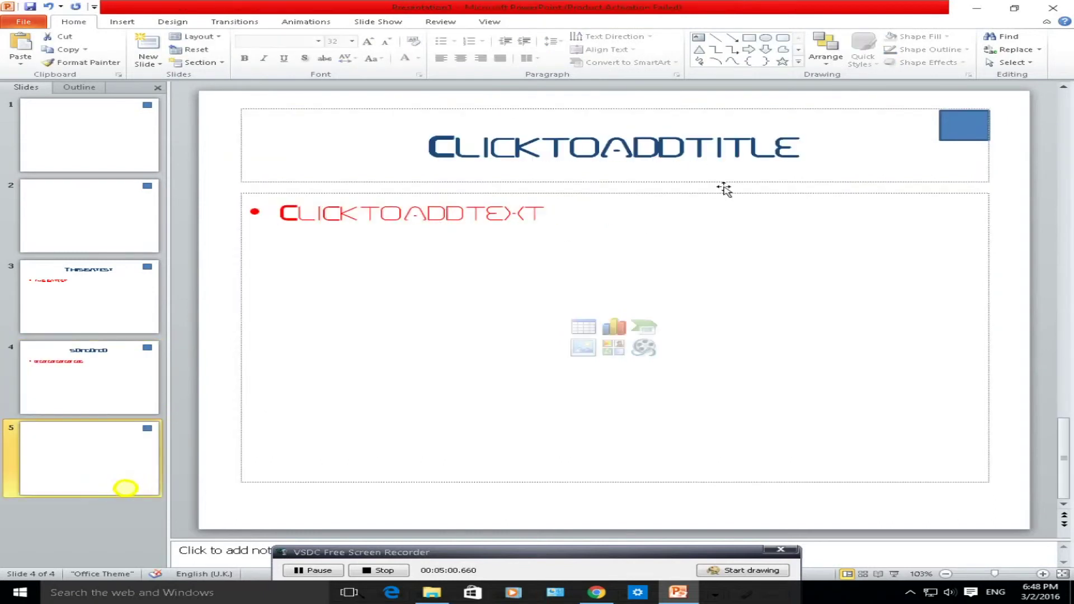
click(778, 164)
text(FDGDFGFDGF)
key(ctrl+Return)
text(DFGDFGDGDFGD)
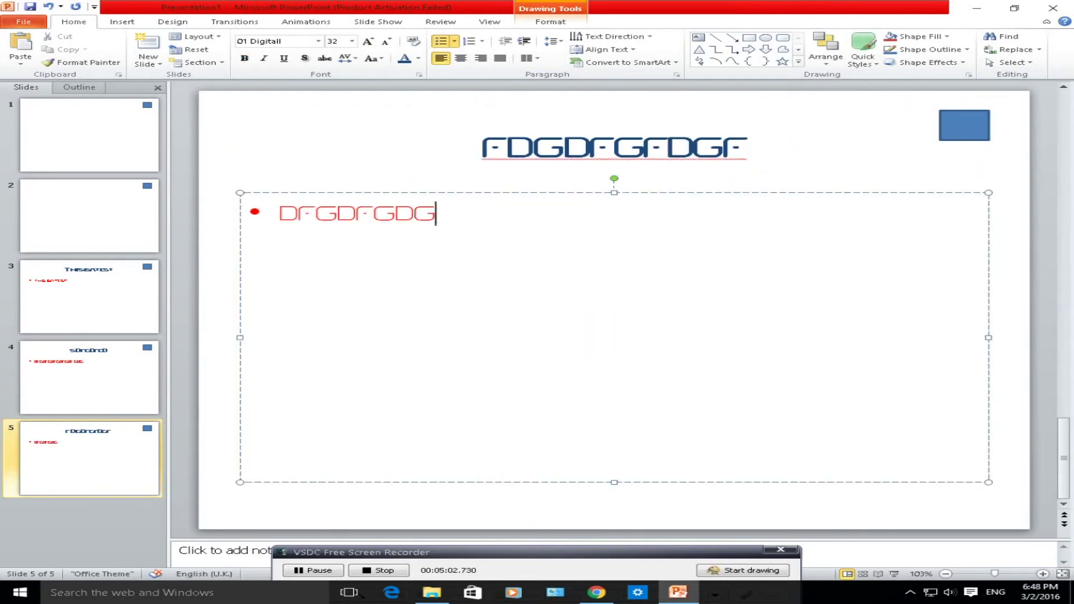